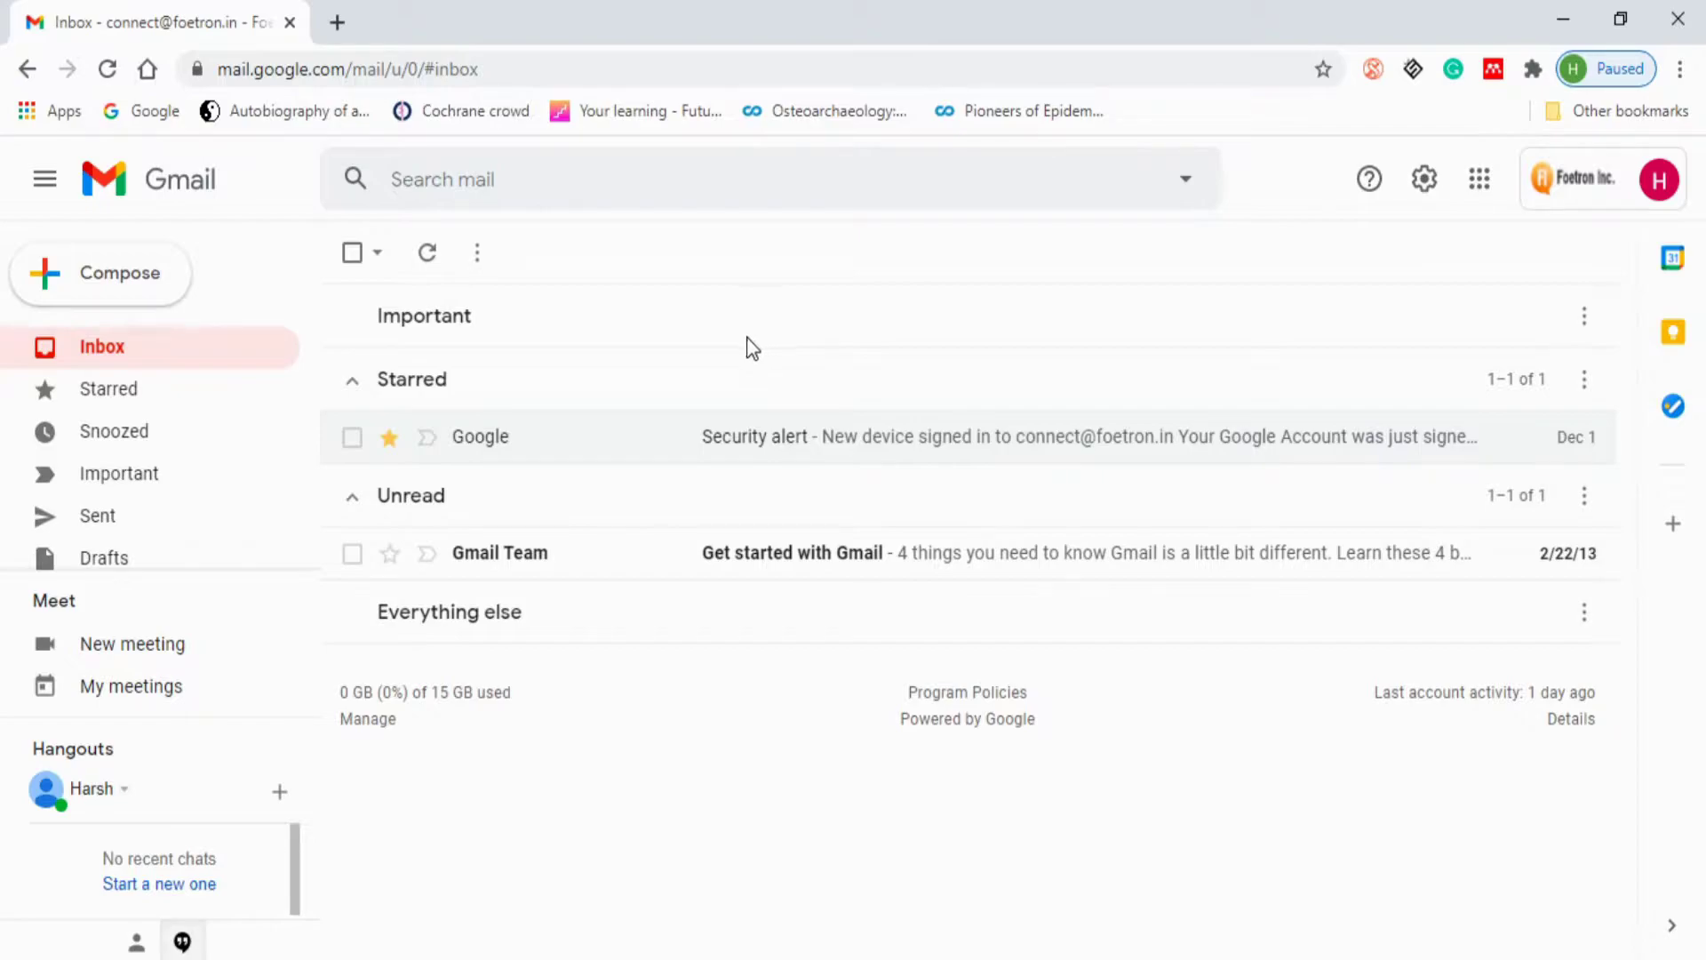
- Start a new blank email message, and open foetron.com in a new browser tab
left_click(166, 293)
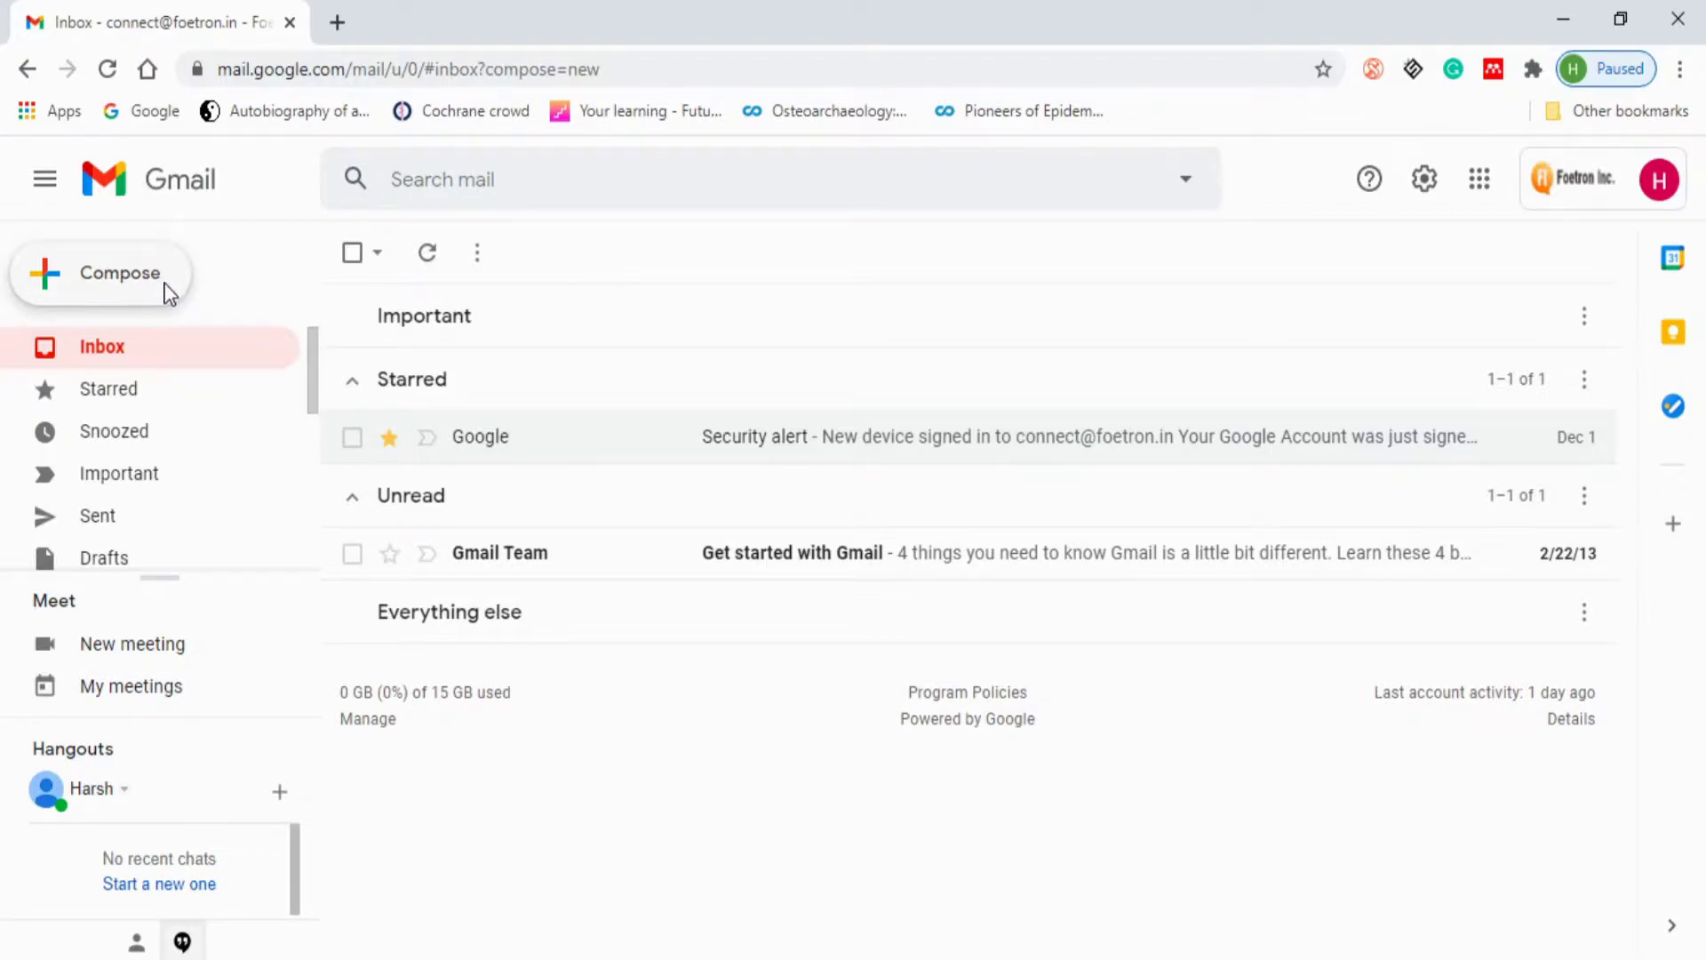
left_click(1181, 561)
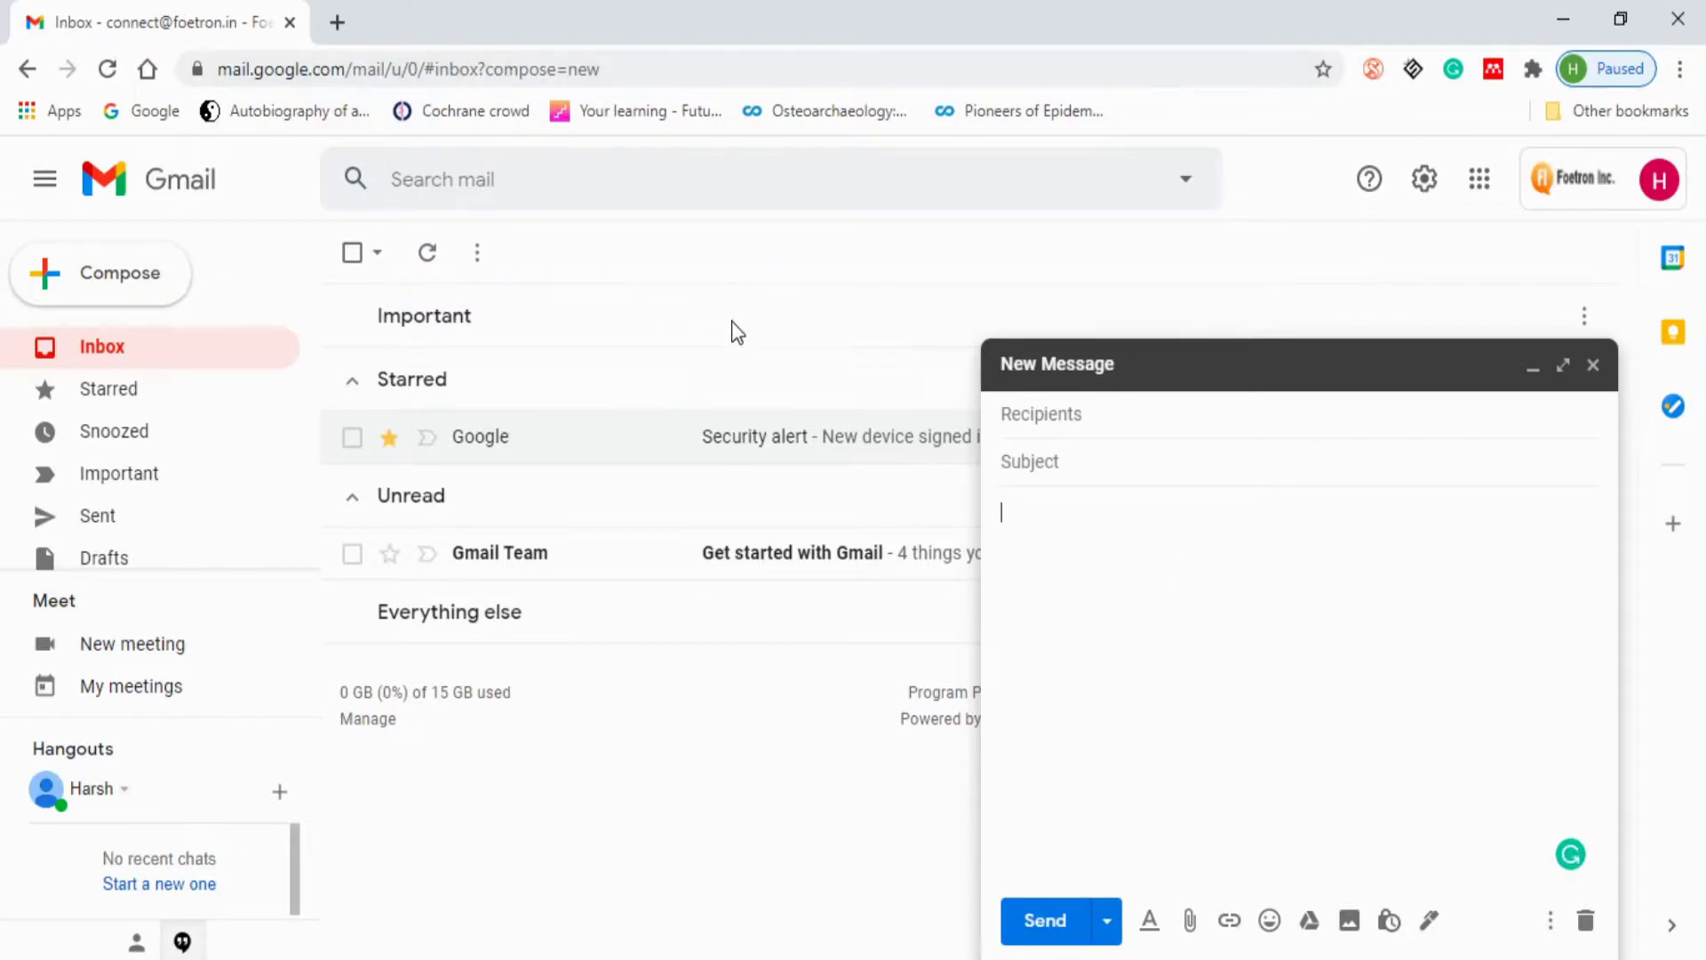
left_click(337, 25)
type("fo")
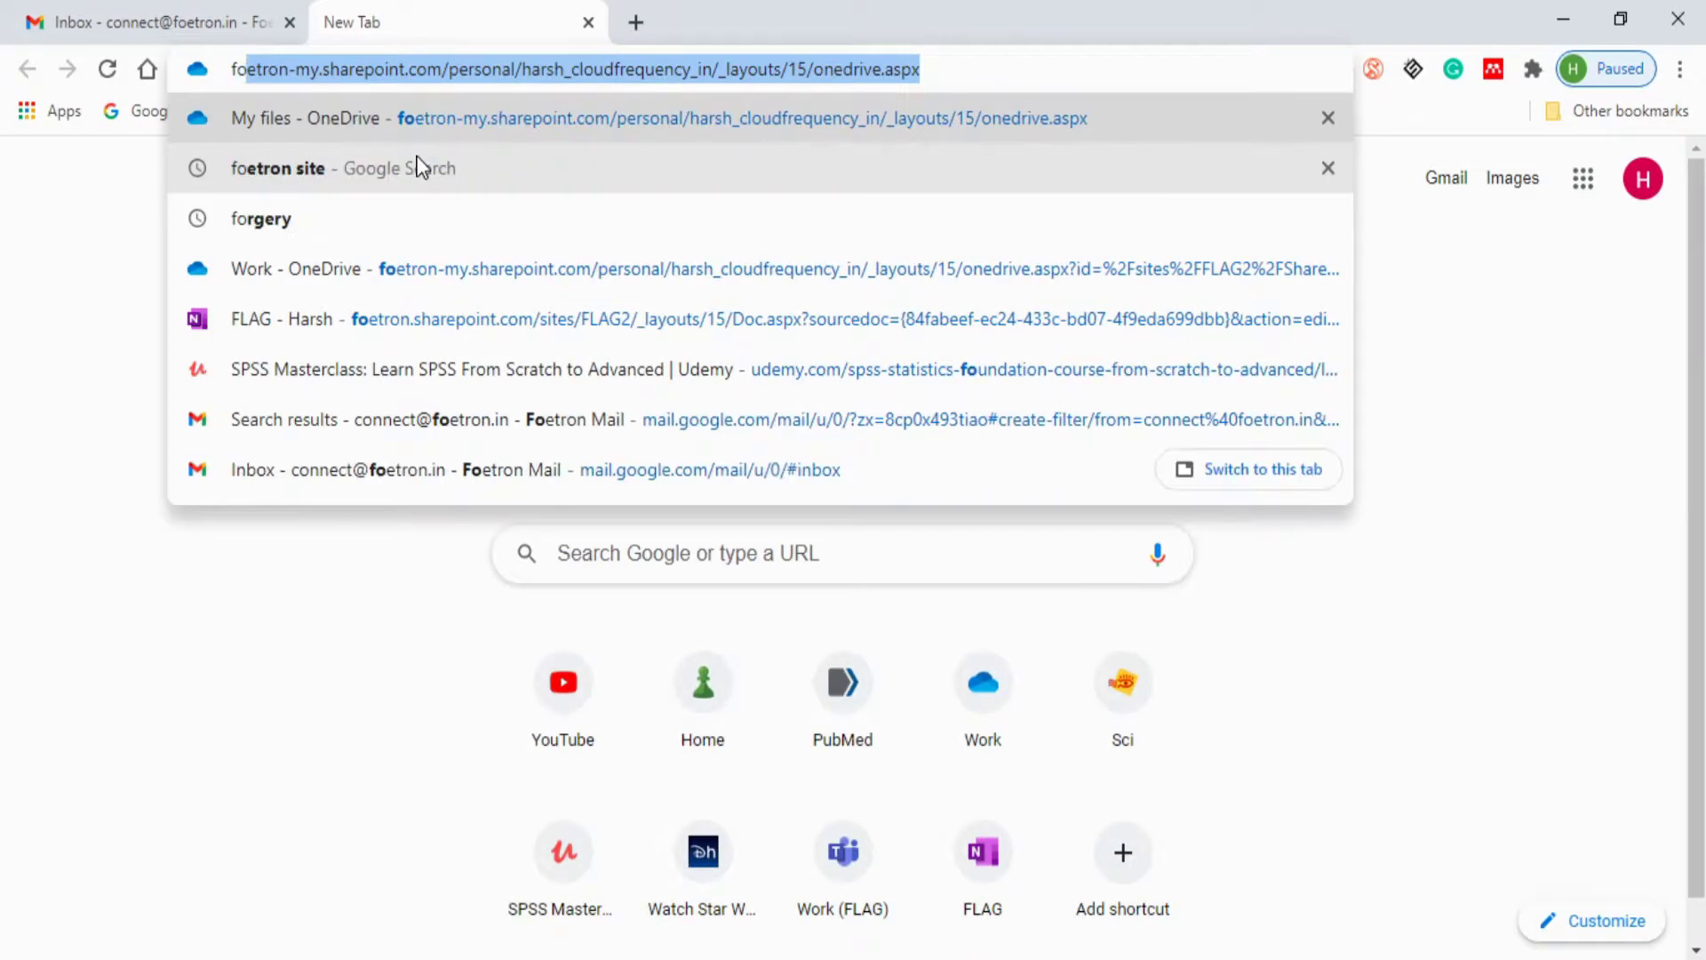
type("etron.c")
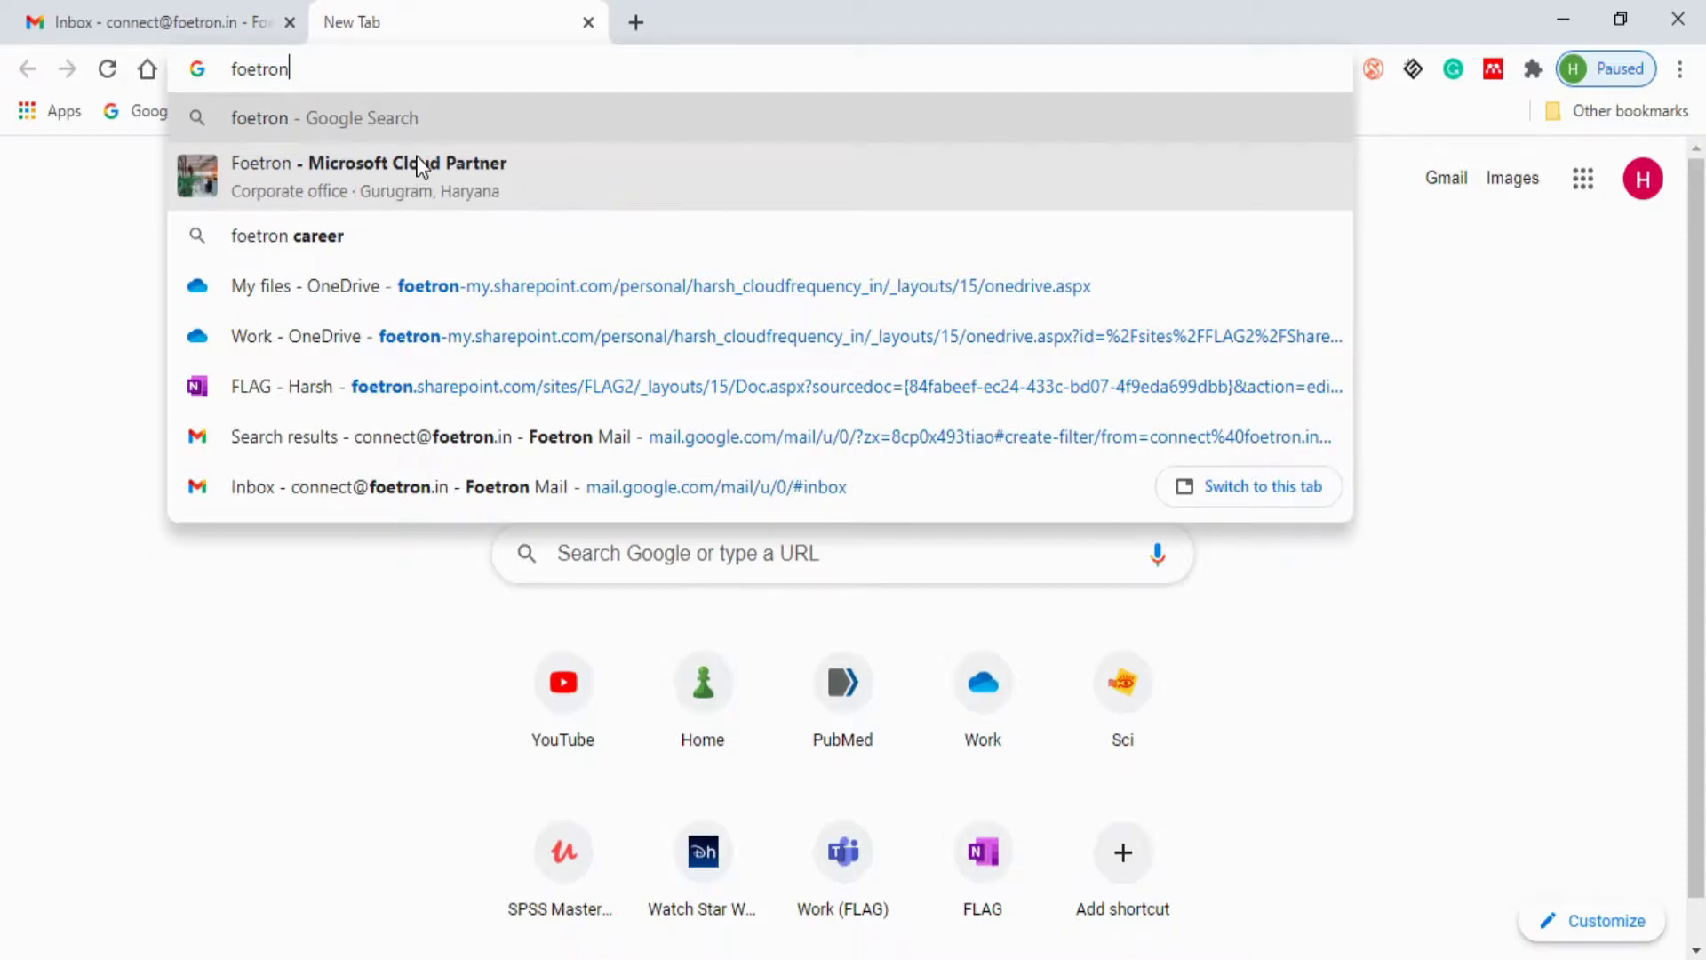
type("om")
key("Return")
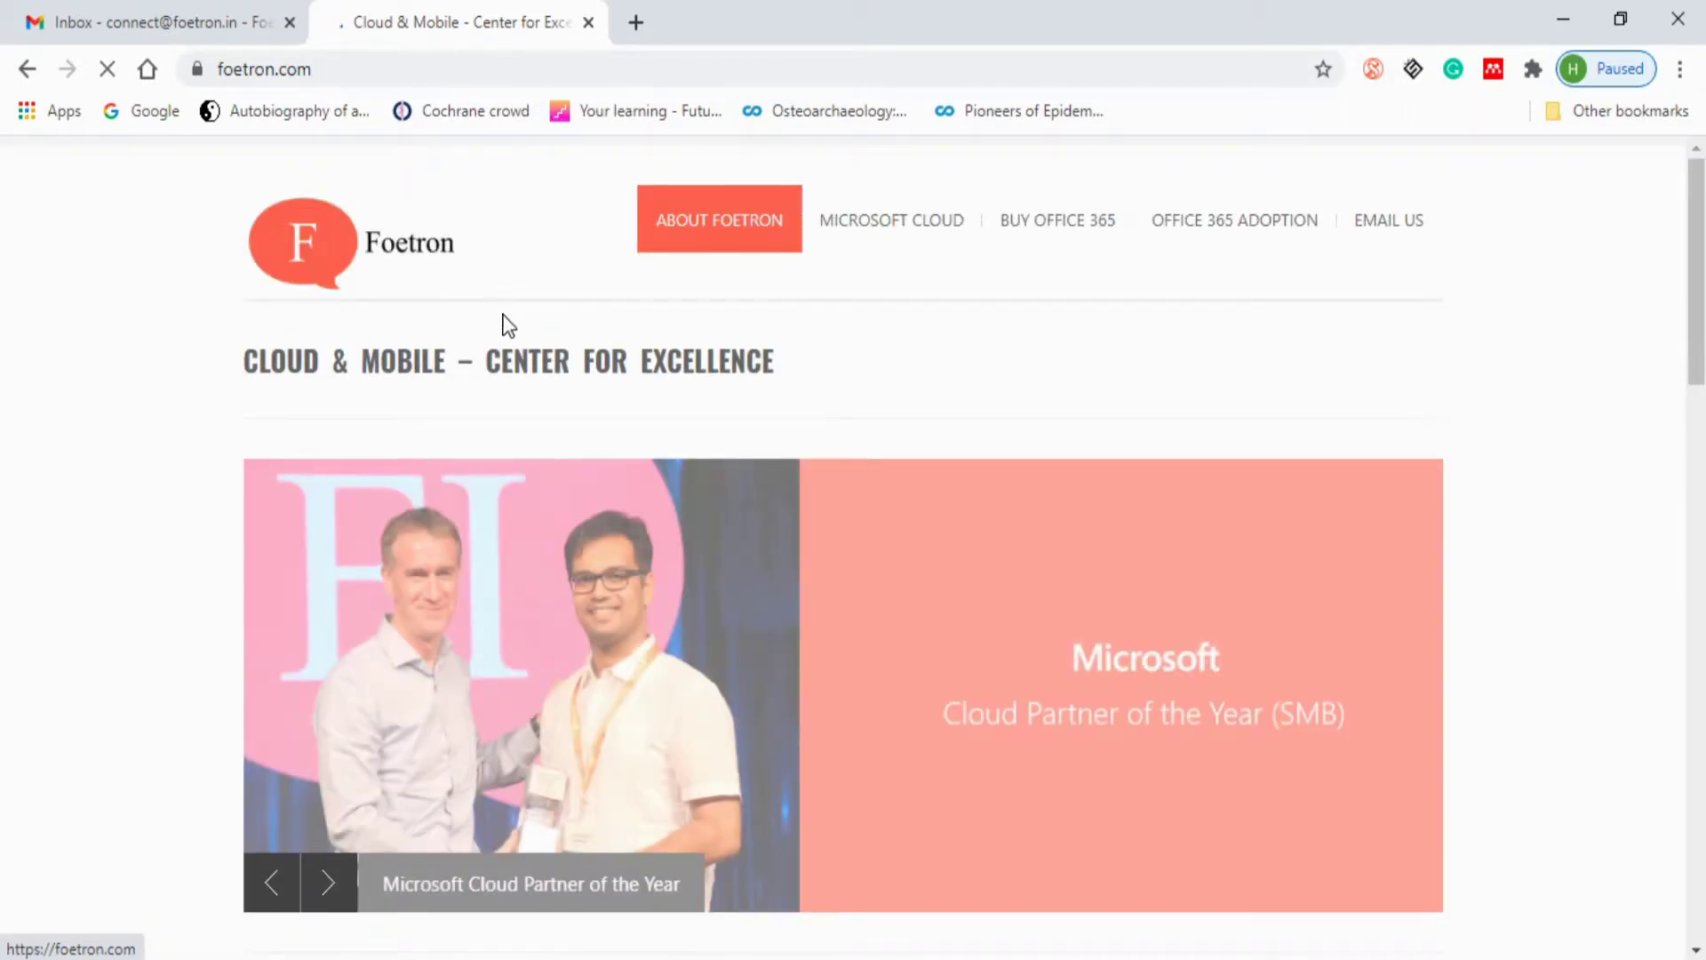
- Copy the "Understand the possibilities with Microsoft Cloud" heading and its paragraph from the Foetron page into the email body
scroll(534, 335, "down", 6)
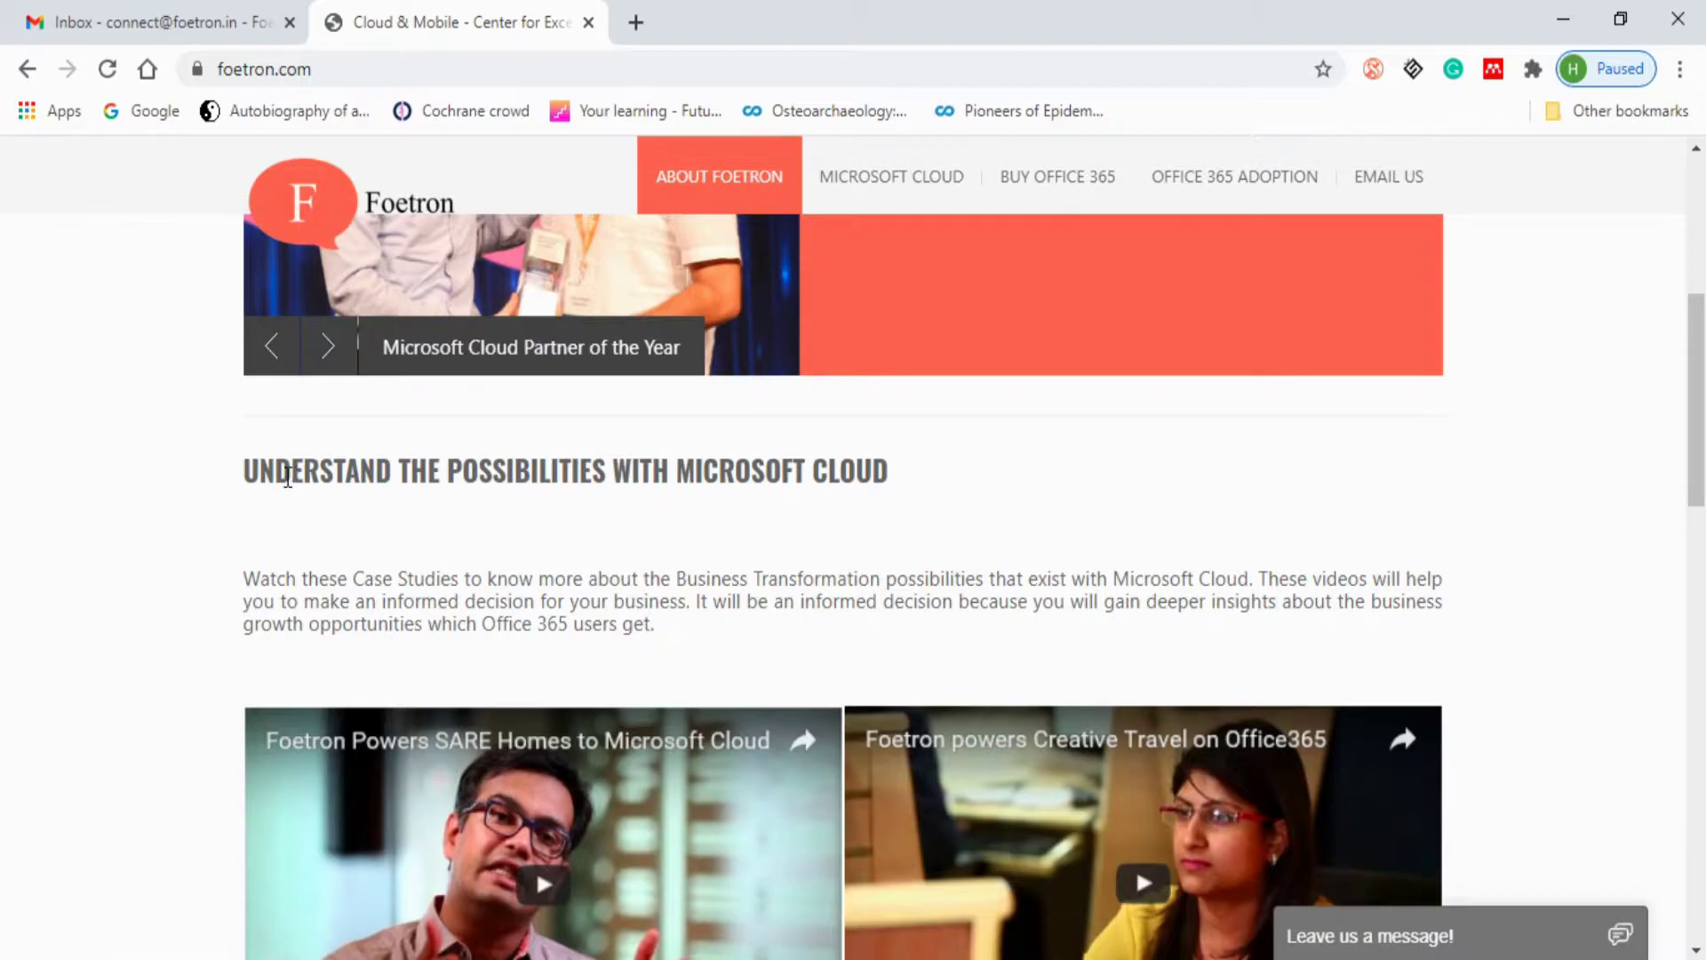
left_click_drag(247, 469, 882, 634)
key("ctrl+c")
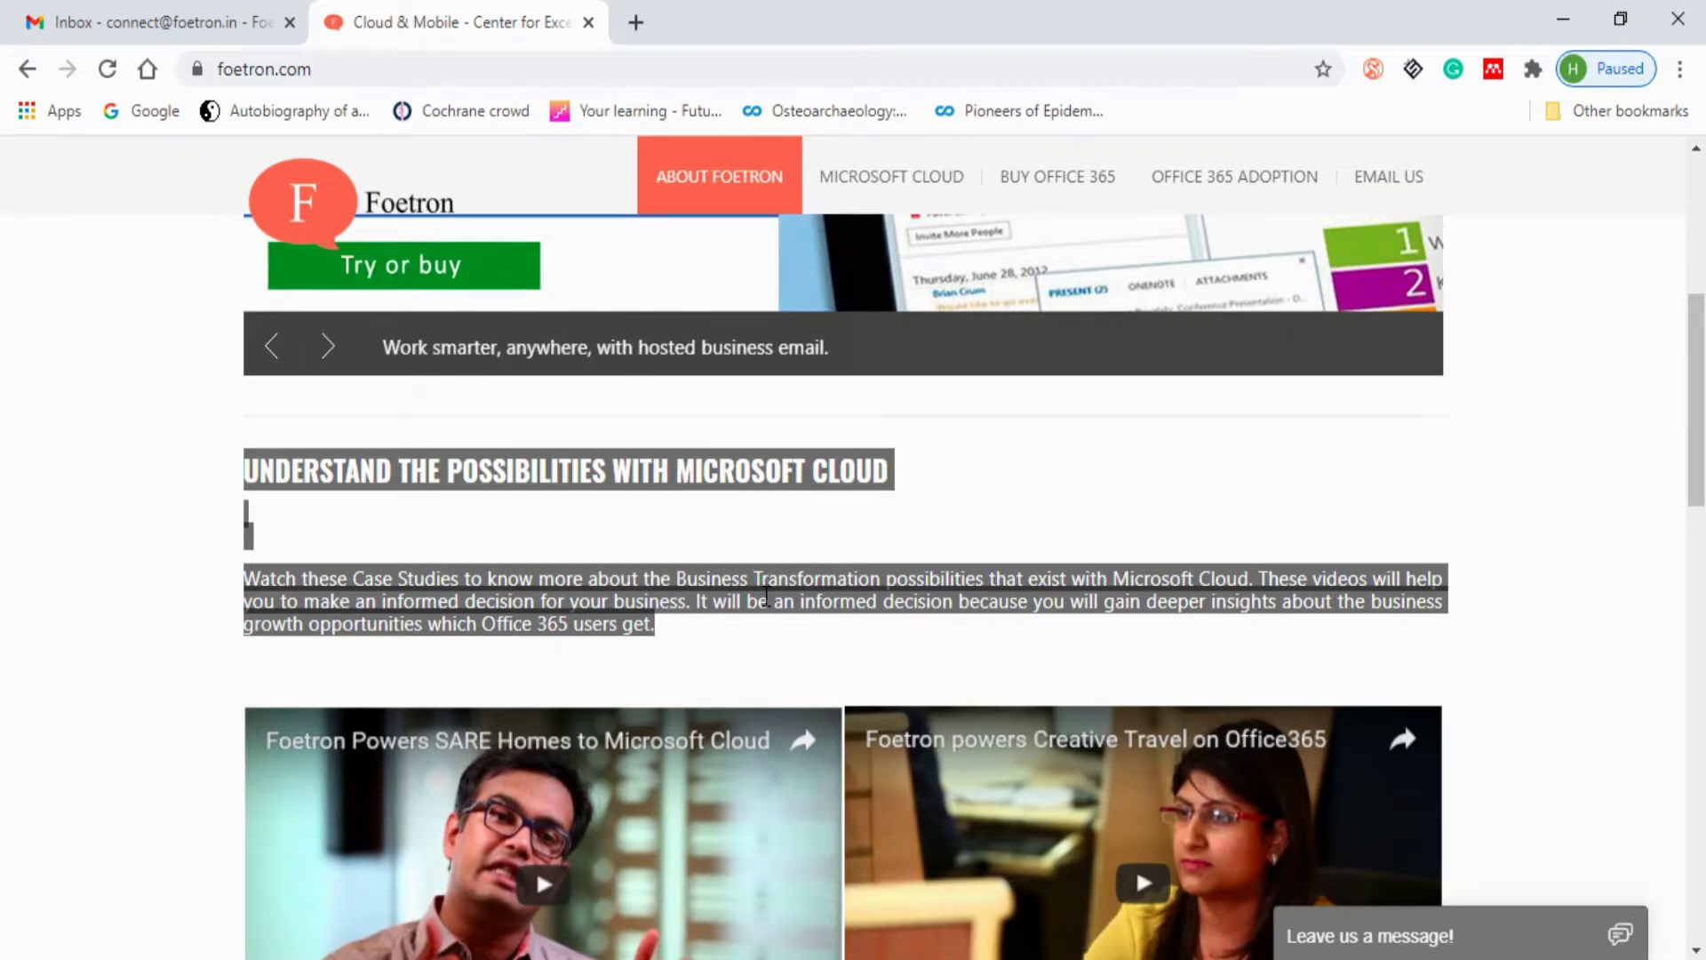
left_click(165, 32)
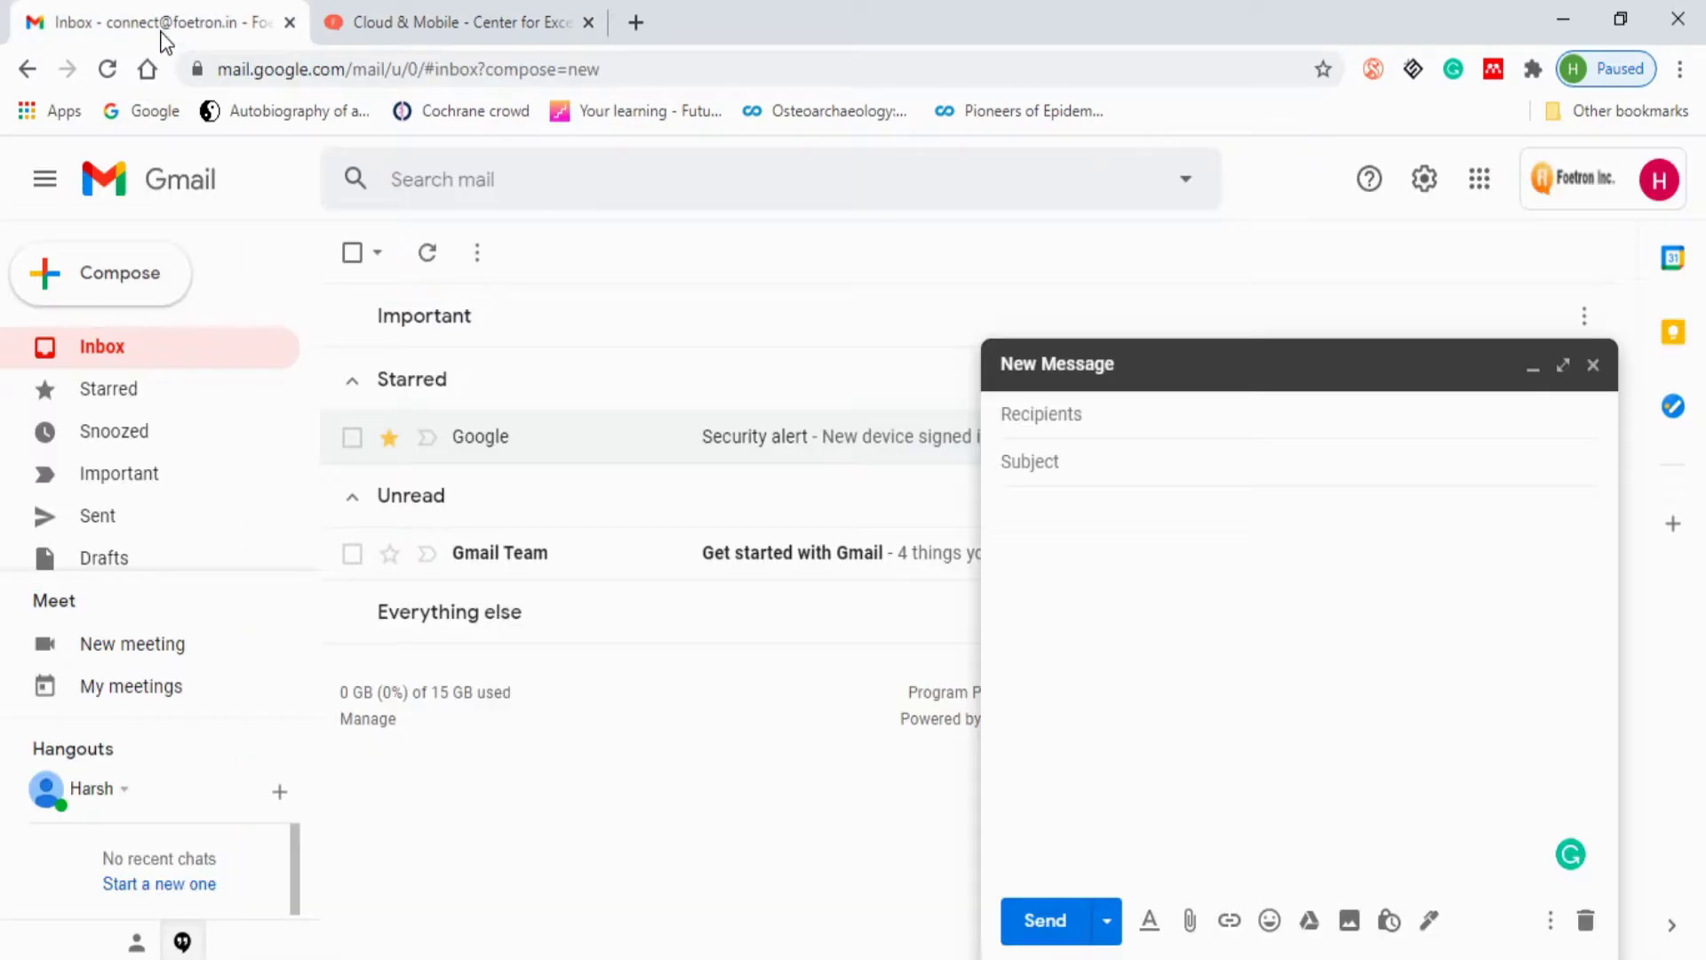
left_click(1183, 585)
key("ctrl+v")
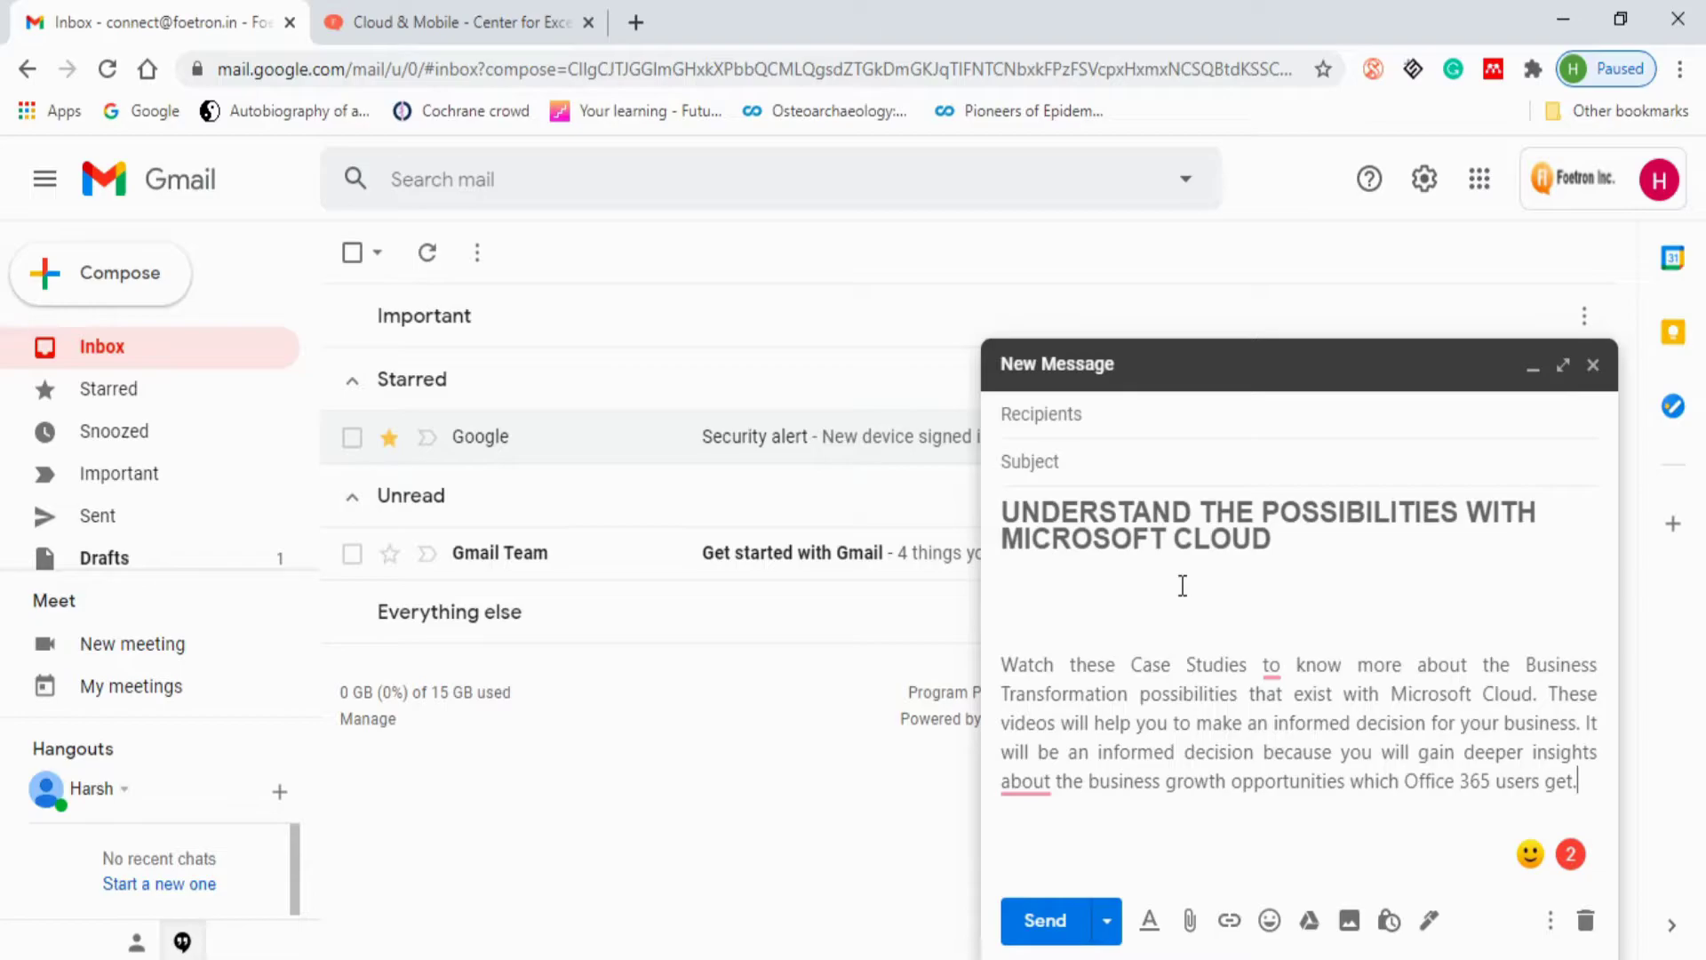
- Remove all formatting from the pasted Microsoft Cloud heading and paragraph in the email body
key("ctrl+a")
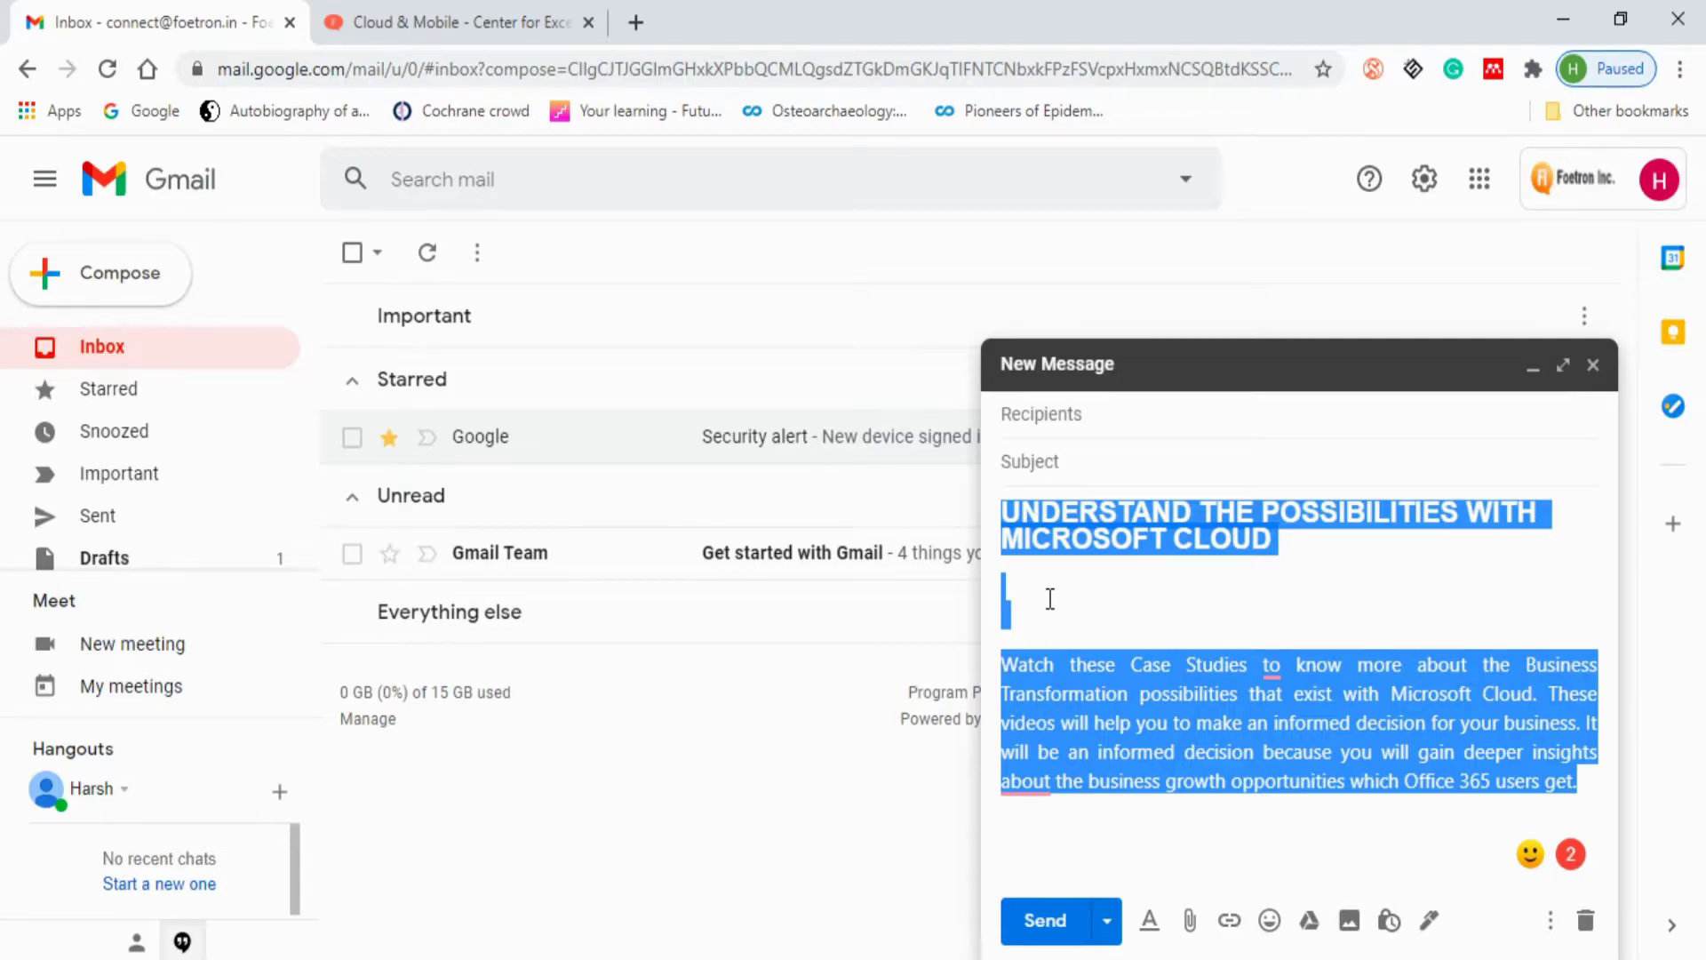
left_click(1151, 924)
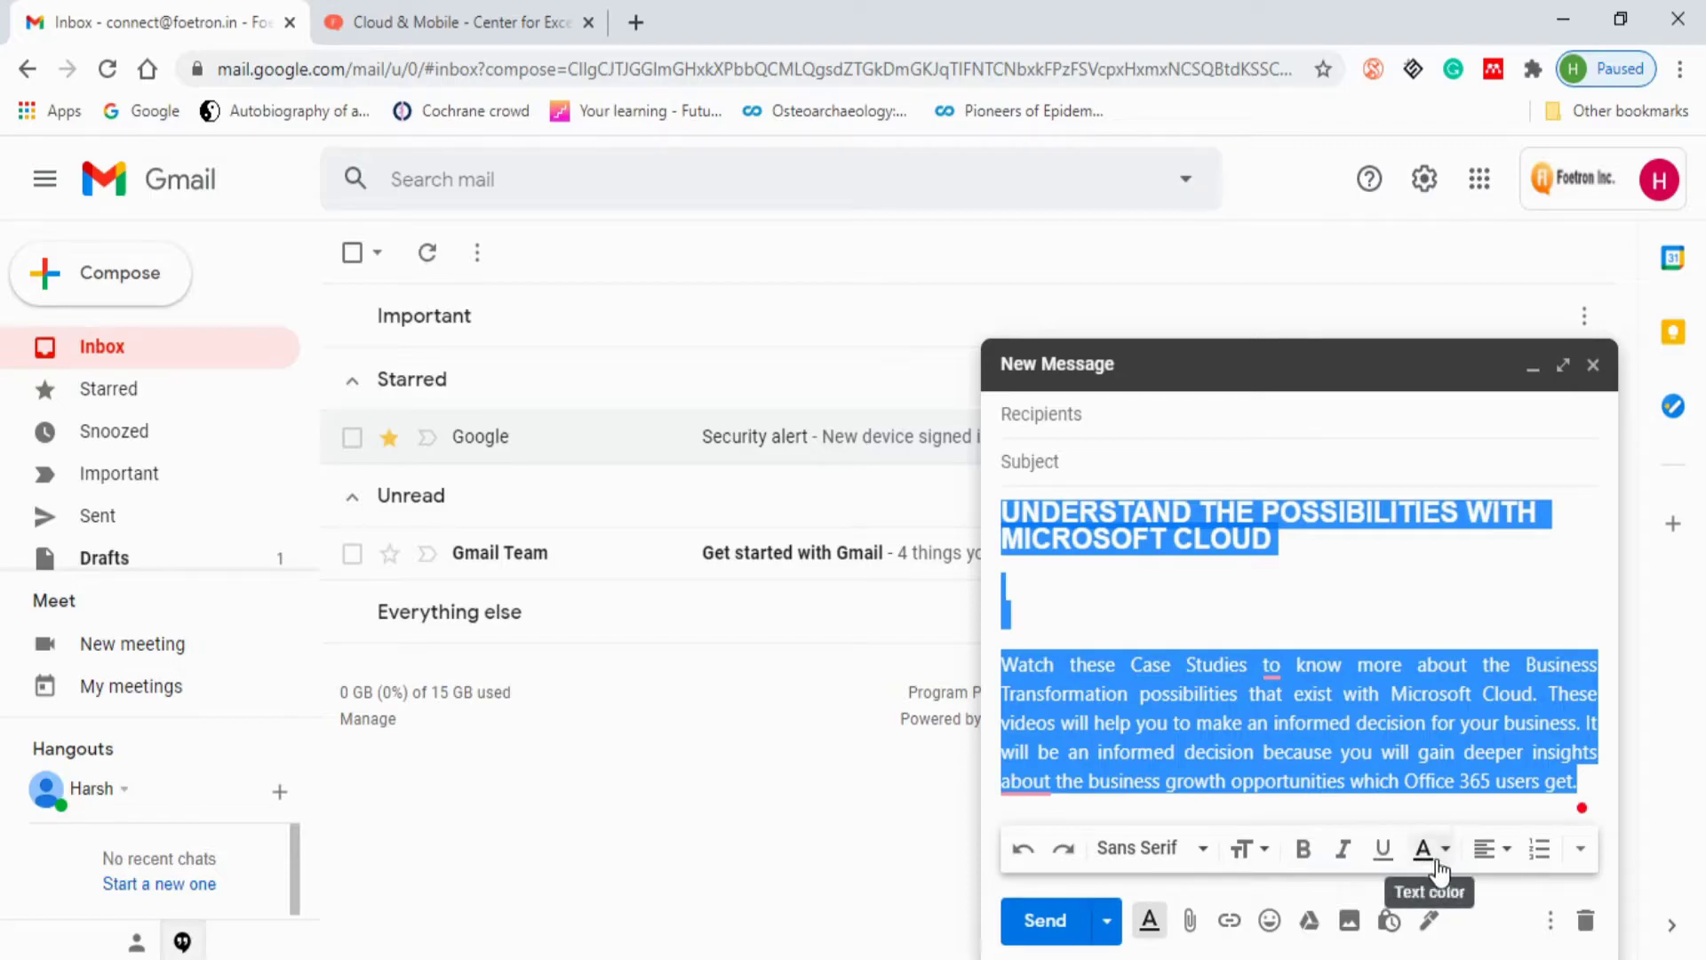
left_click(1581, 853)
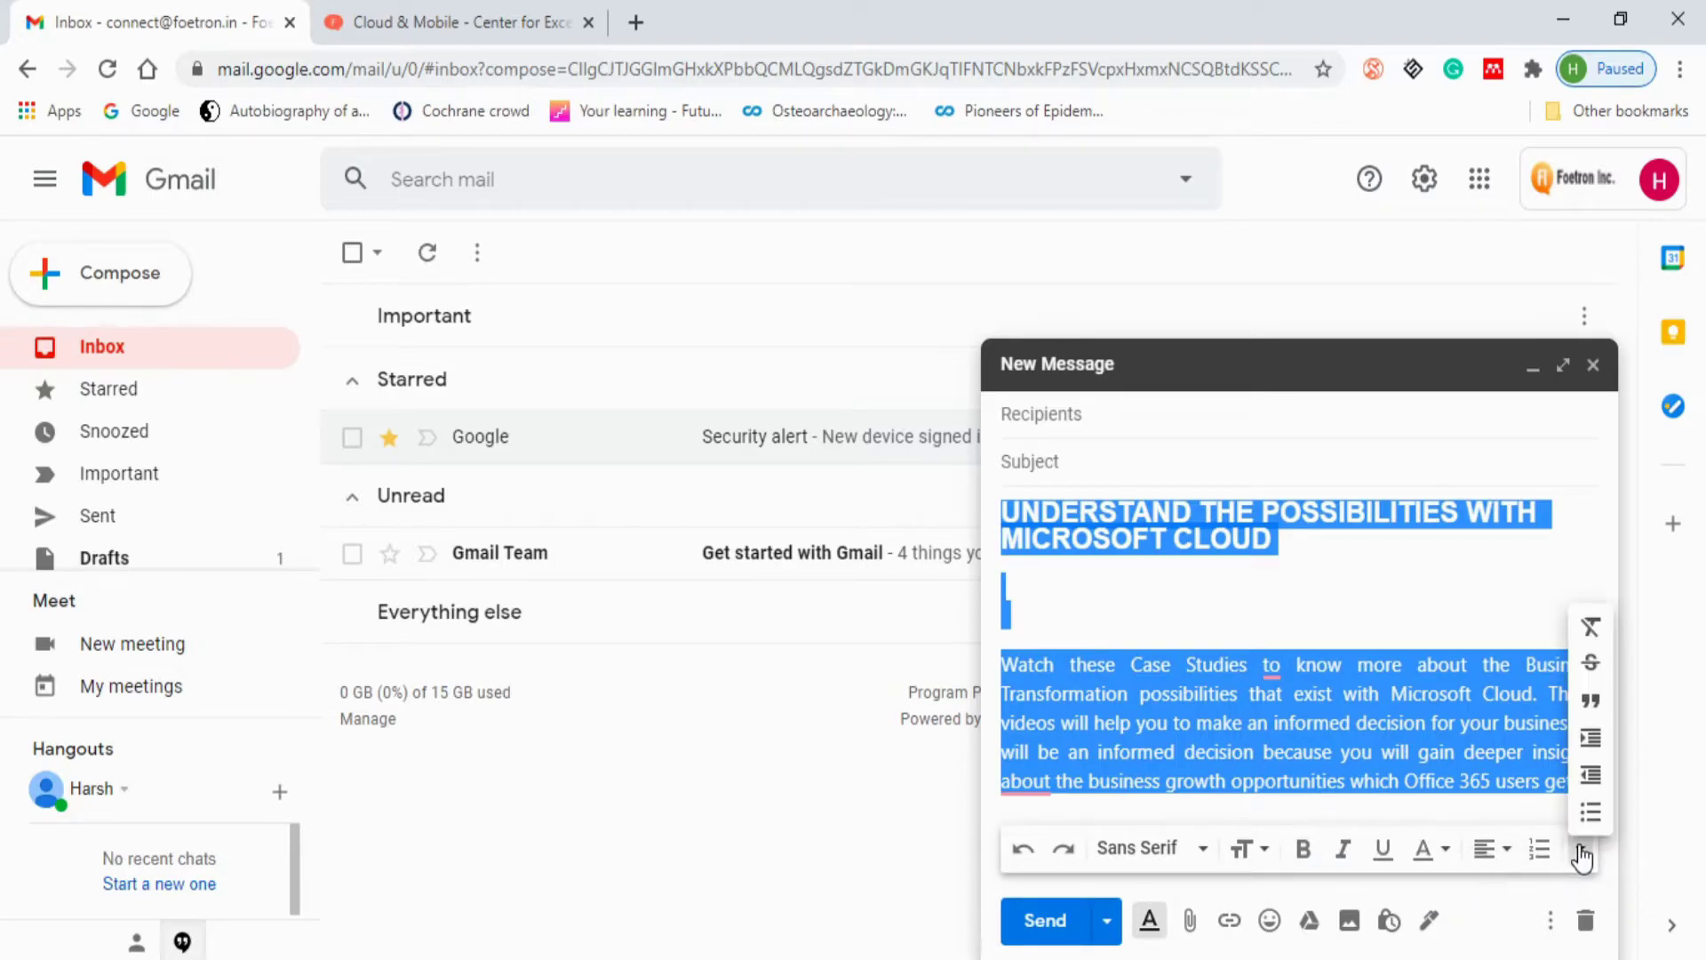
left_click(1592, 628)
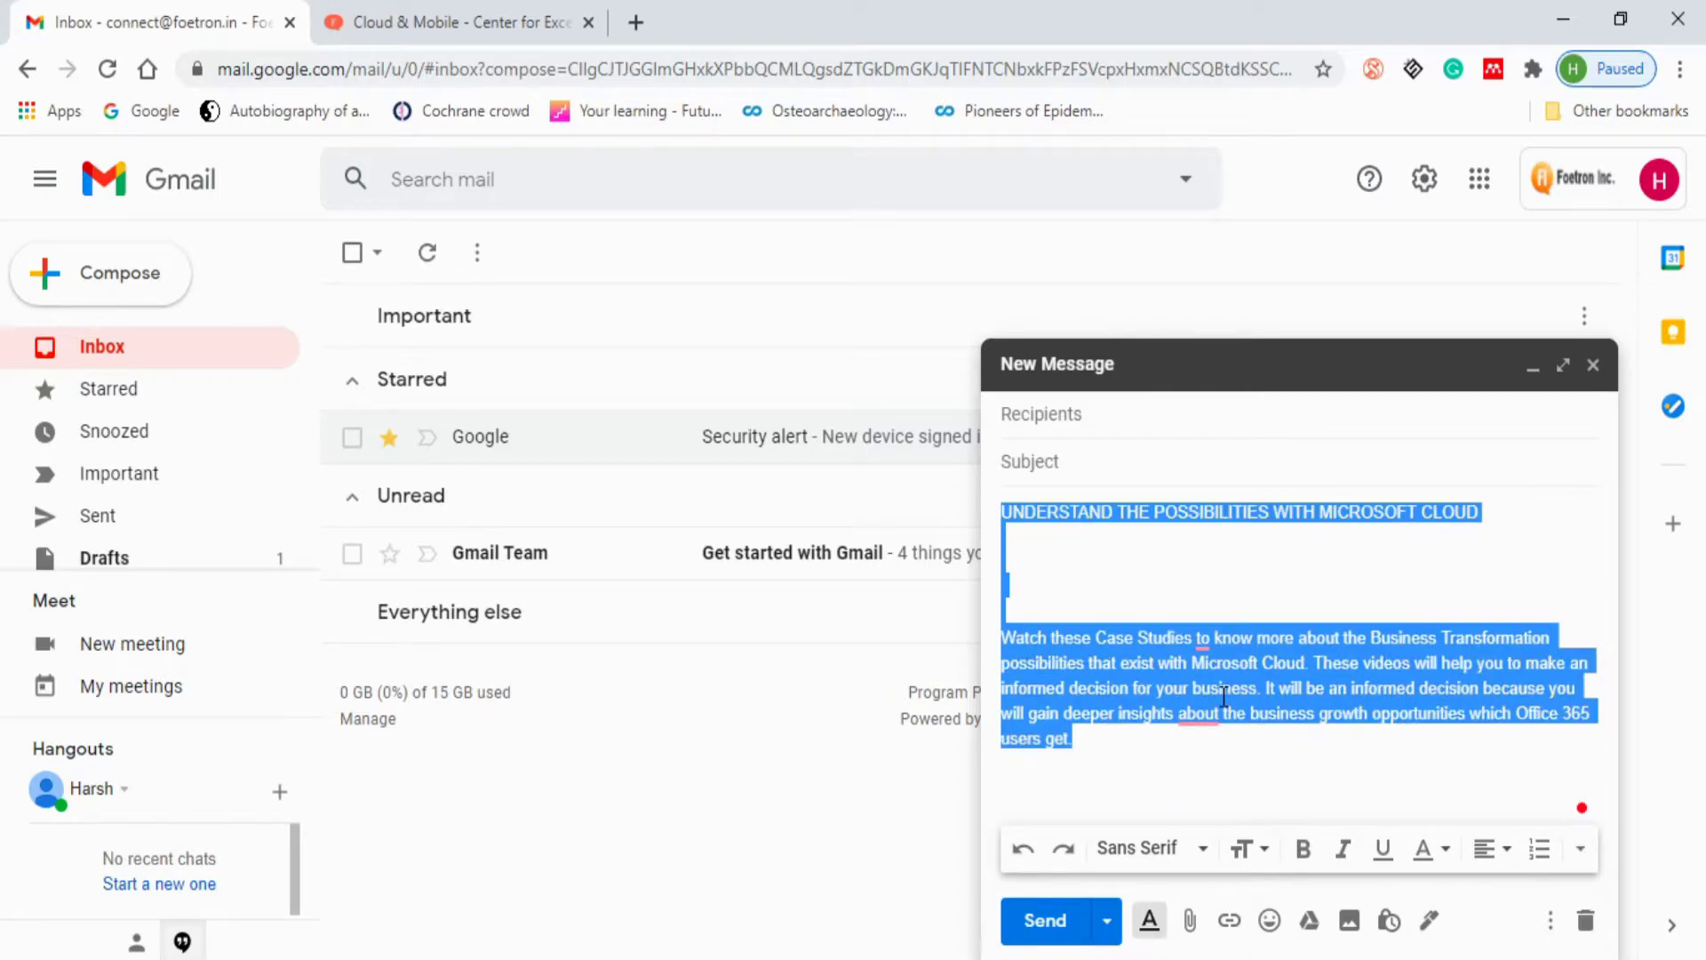
left_click(1177, 605)
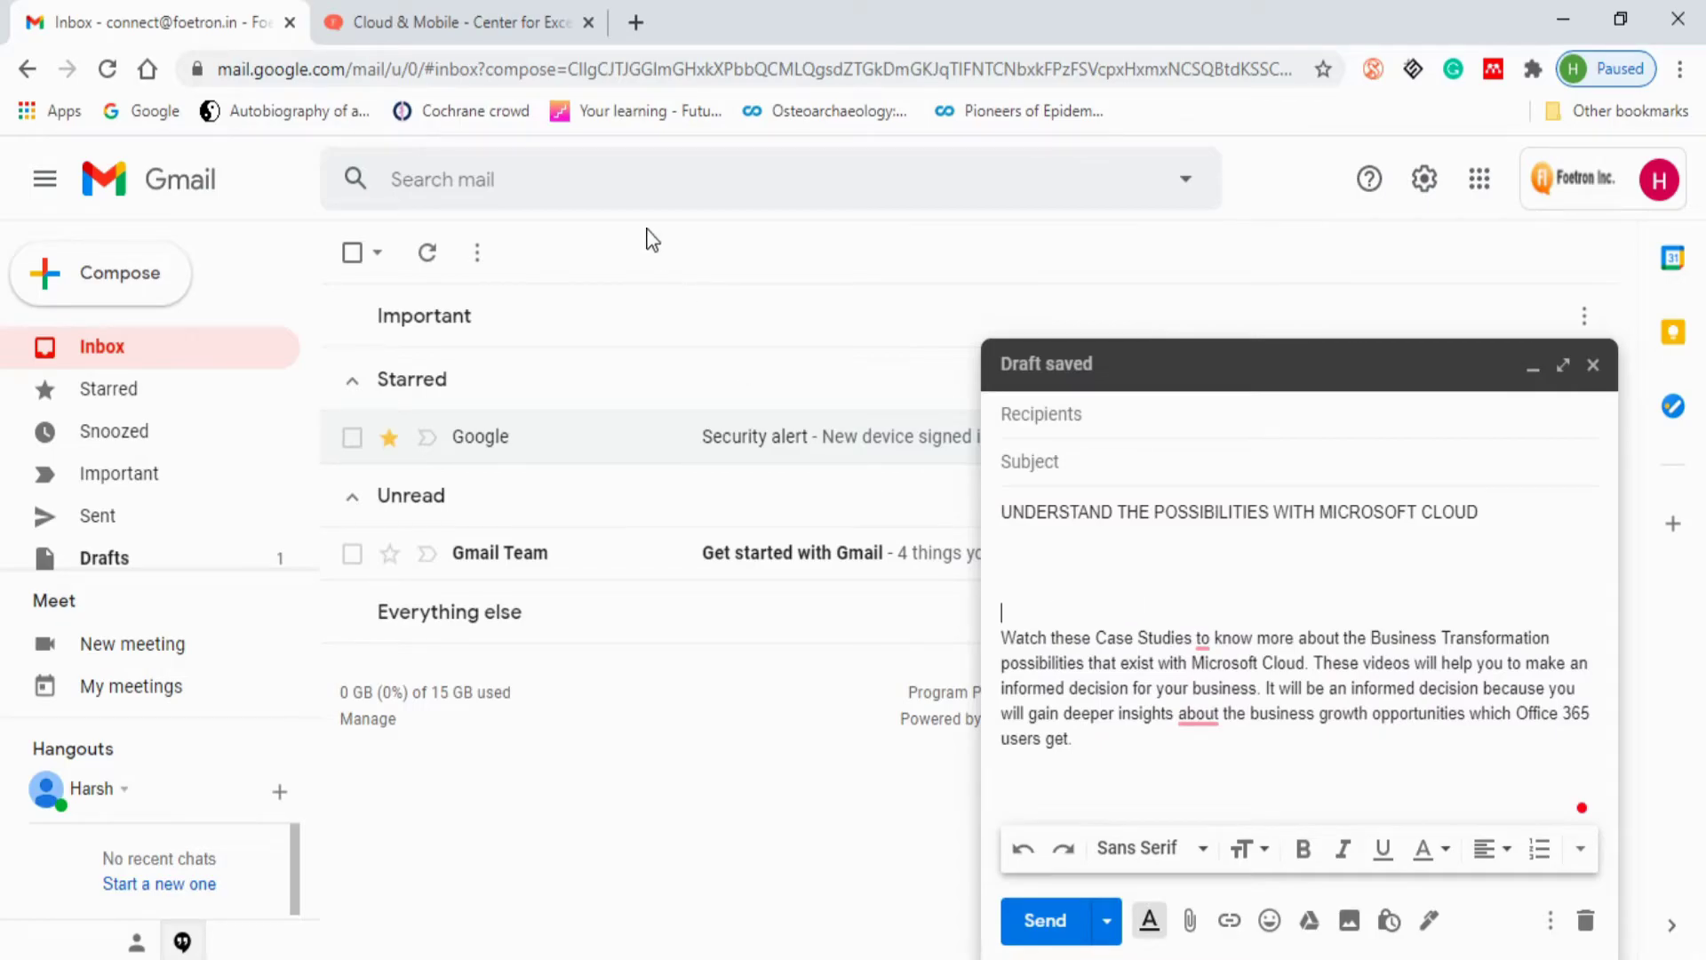
- Return to the Foetron website and open its Deploy Exchange page at the section on why to deploy Microsoft Exchange
left_click(495, 46)
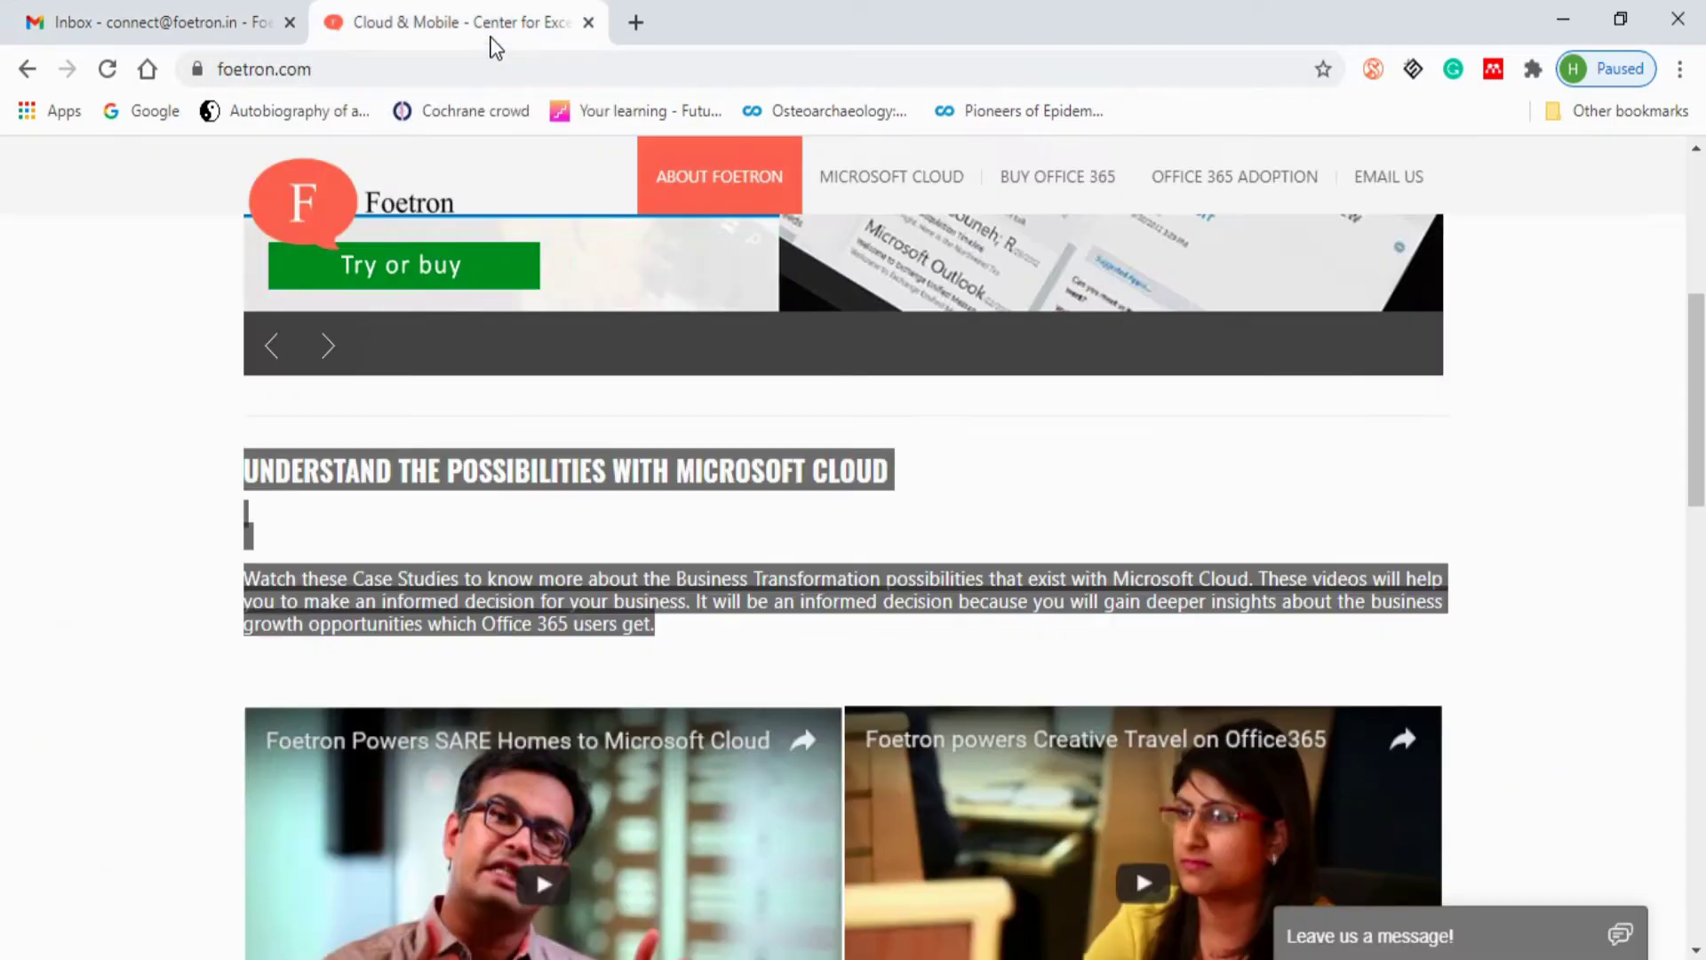
scroll(666, 551, "down", 5)
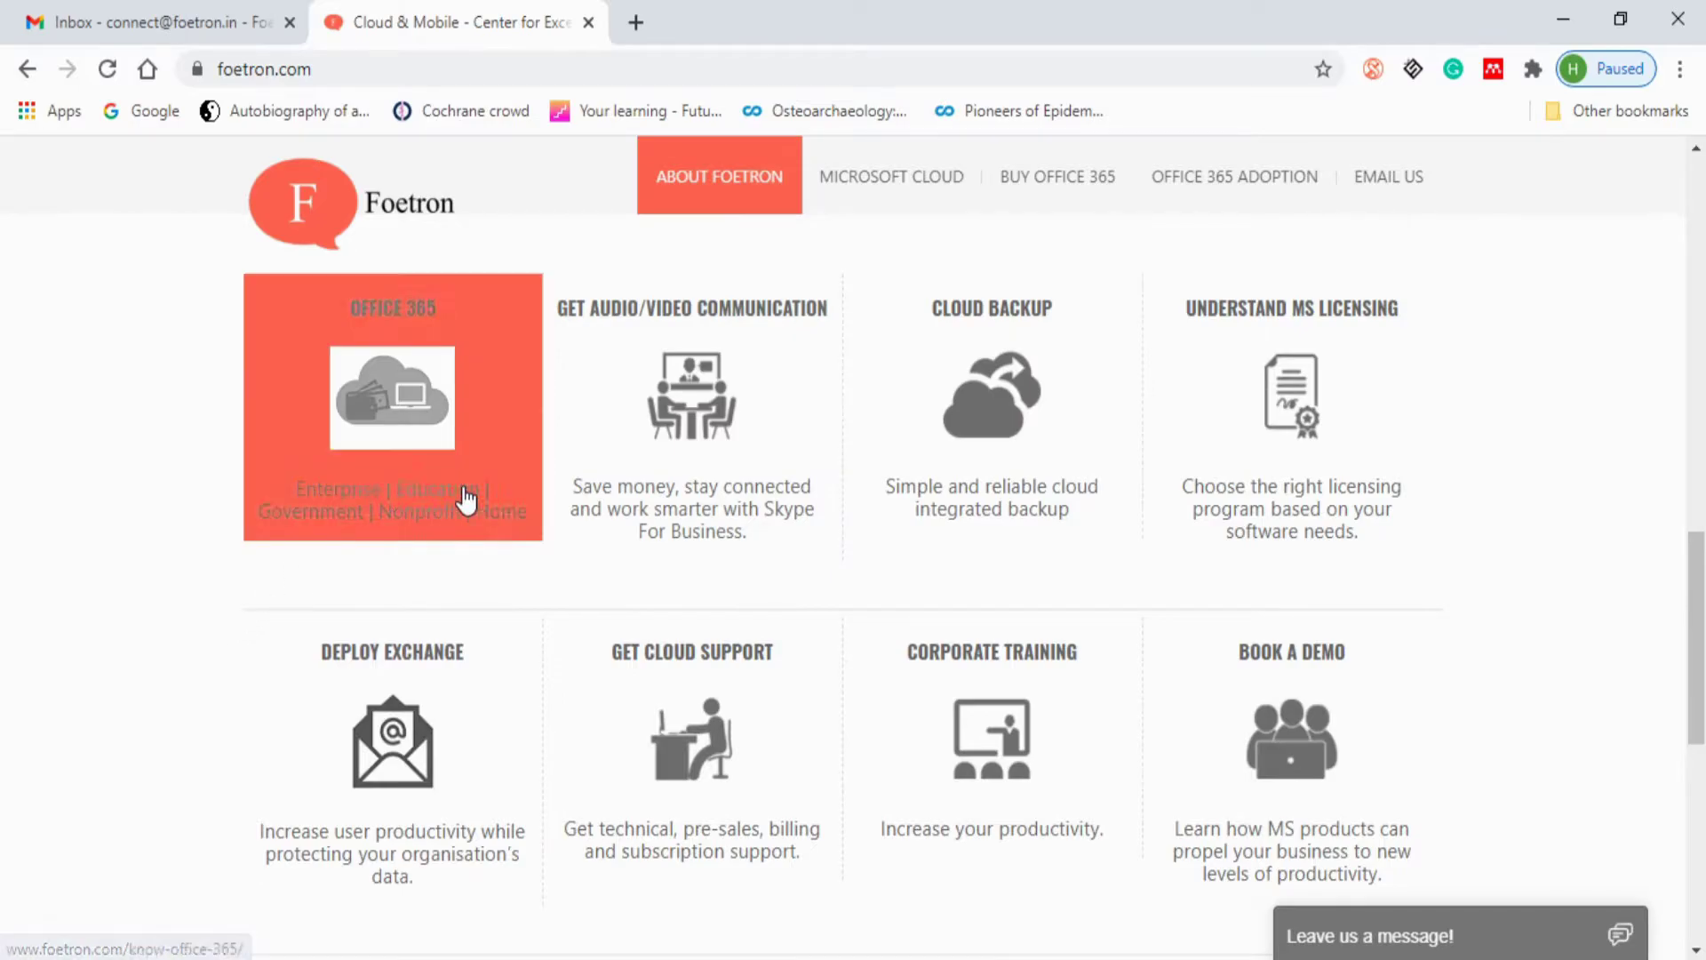
left_click(495, 530)
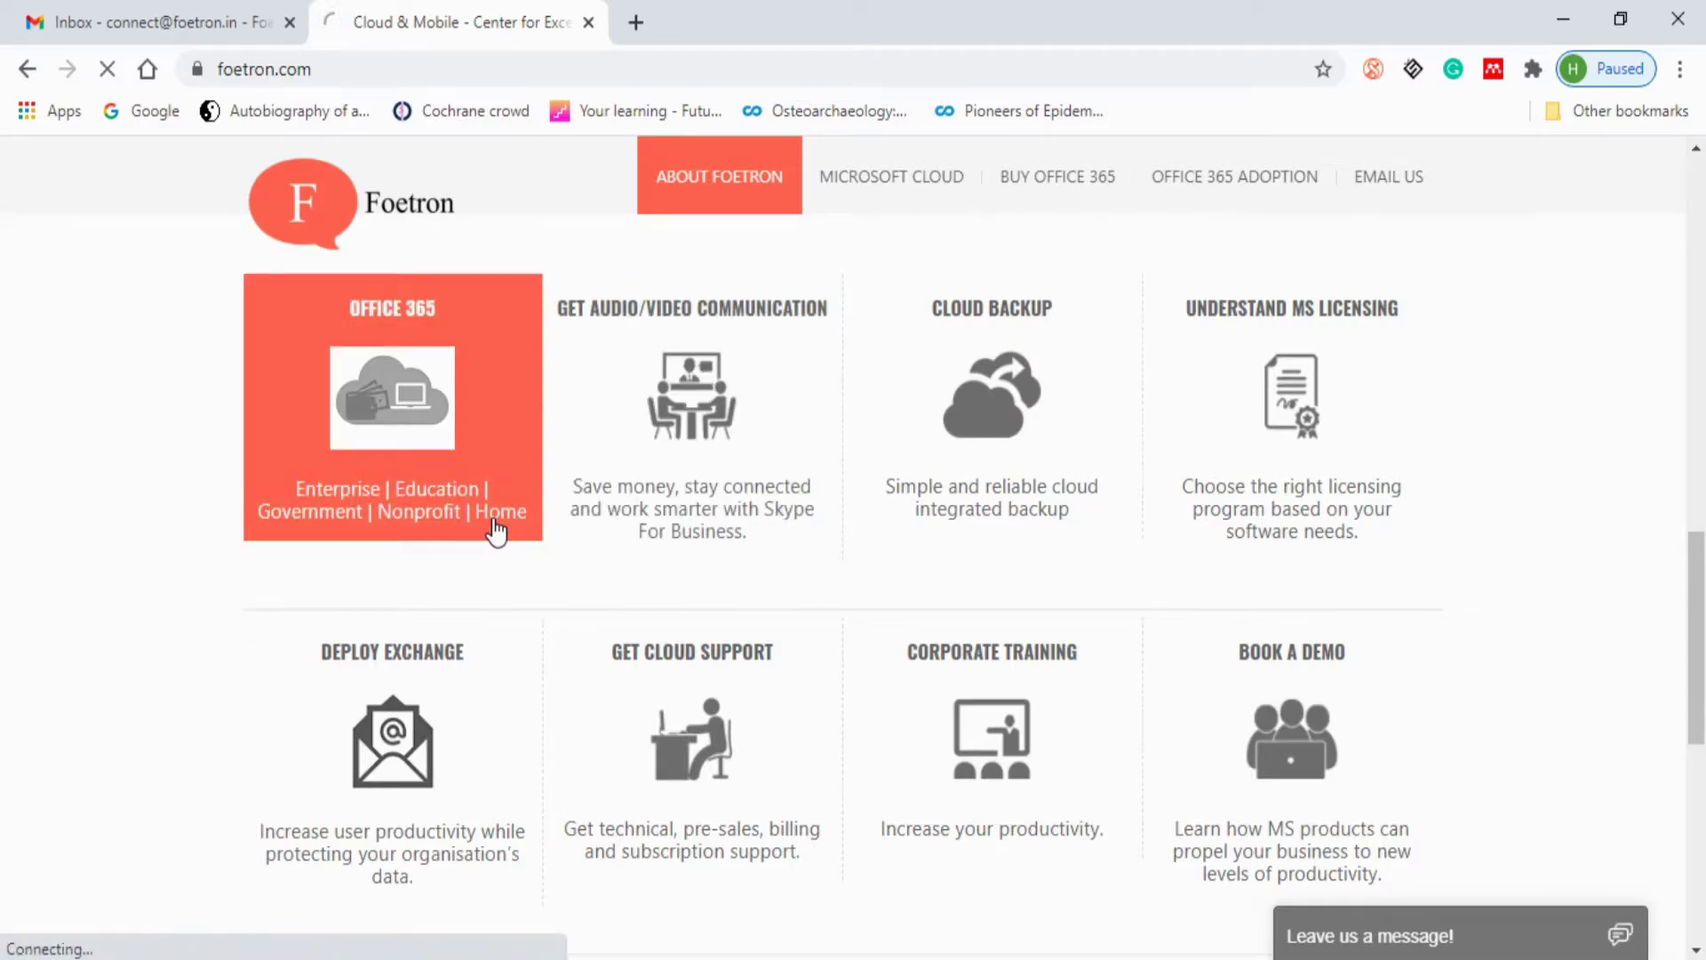
scroll(542, 573, "down", 3)
scroll(510, 609, "down", 3)
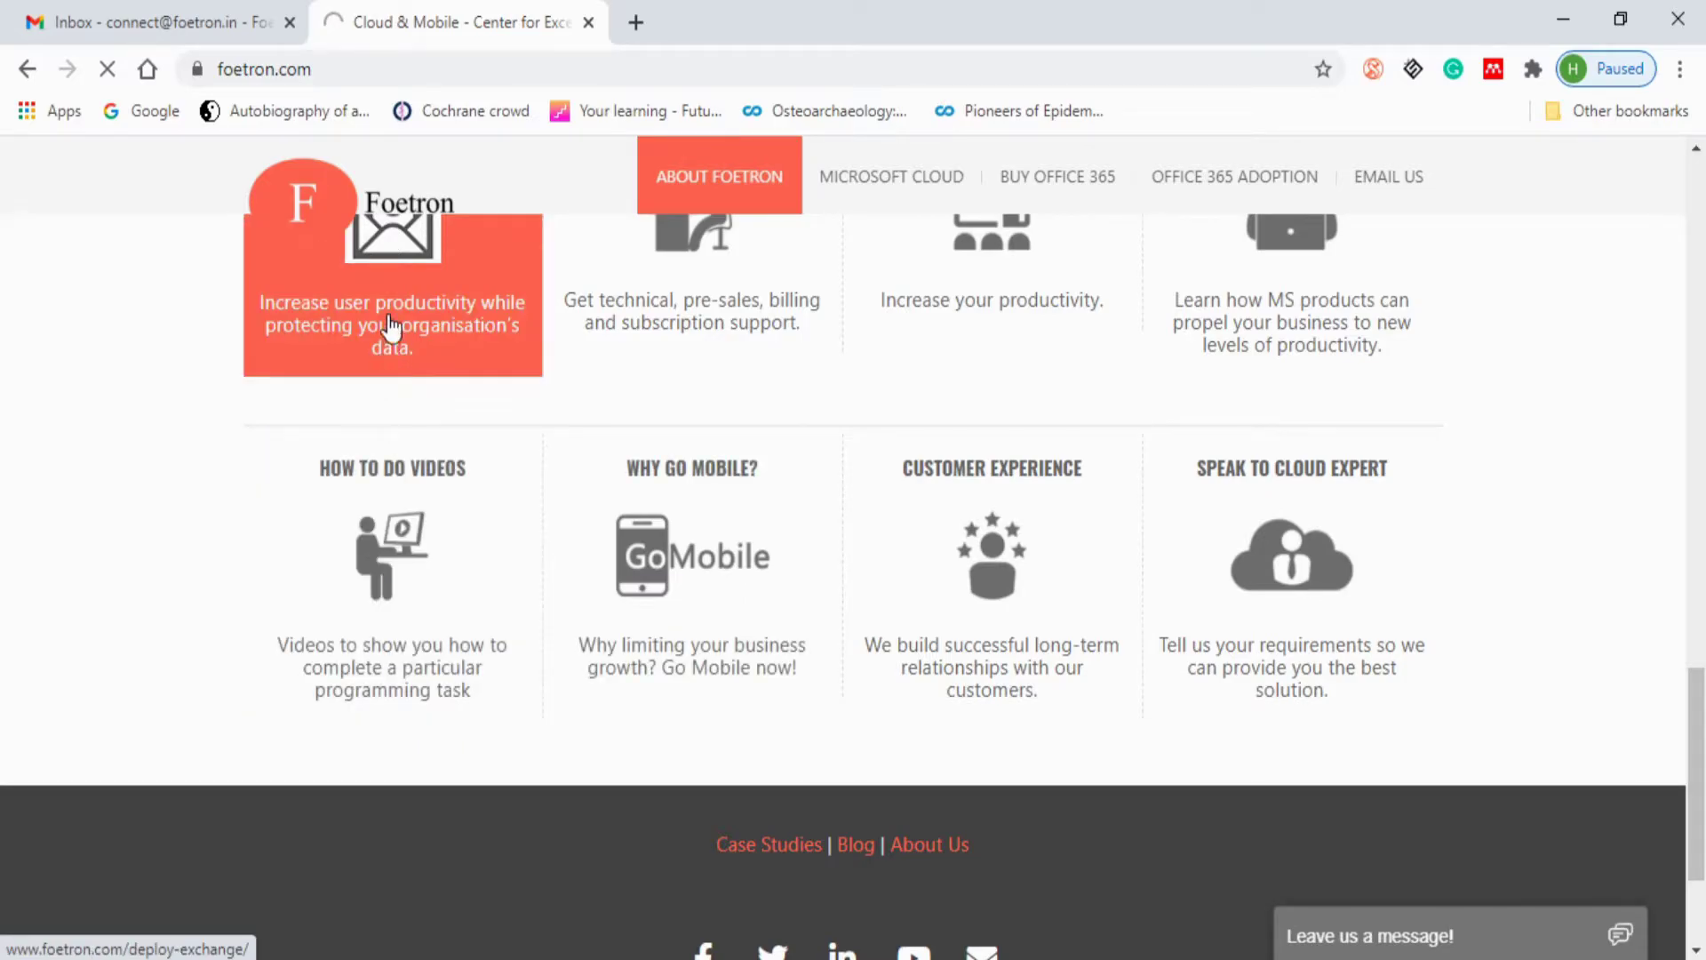
scroll(655, 670, "down", 3)
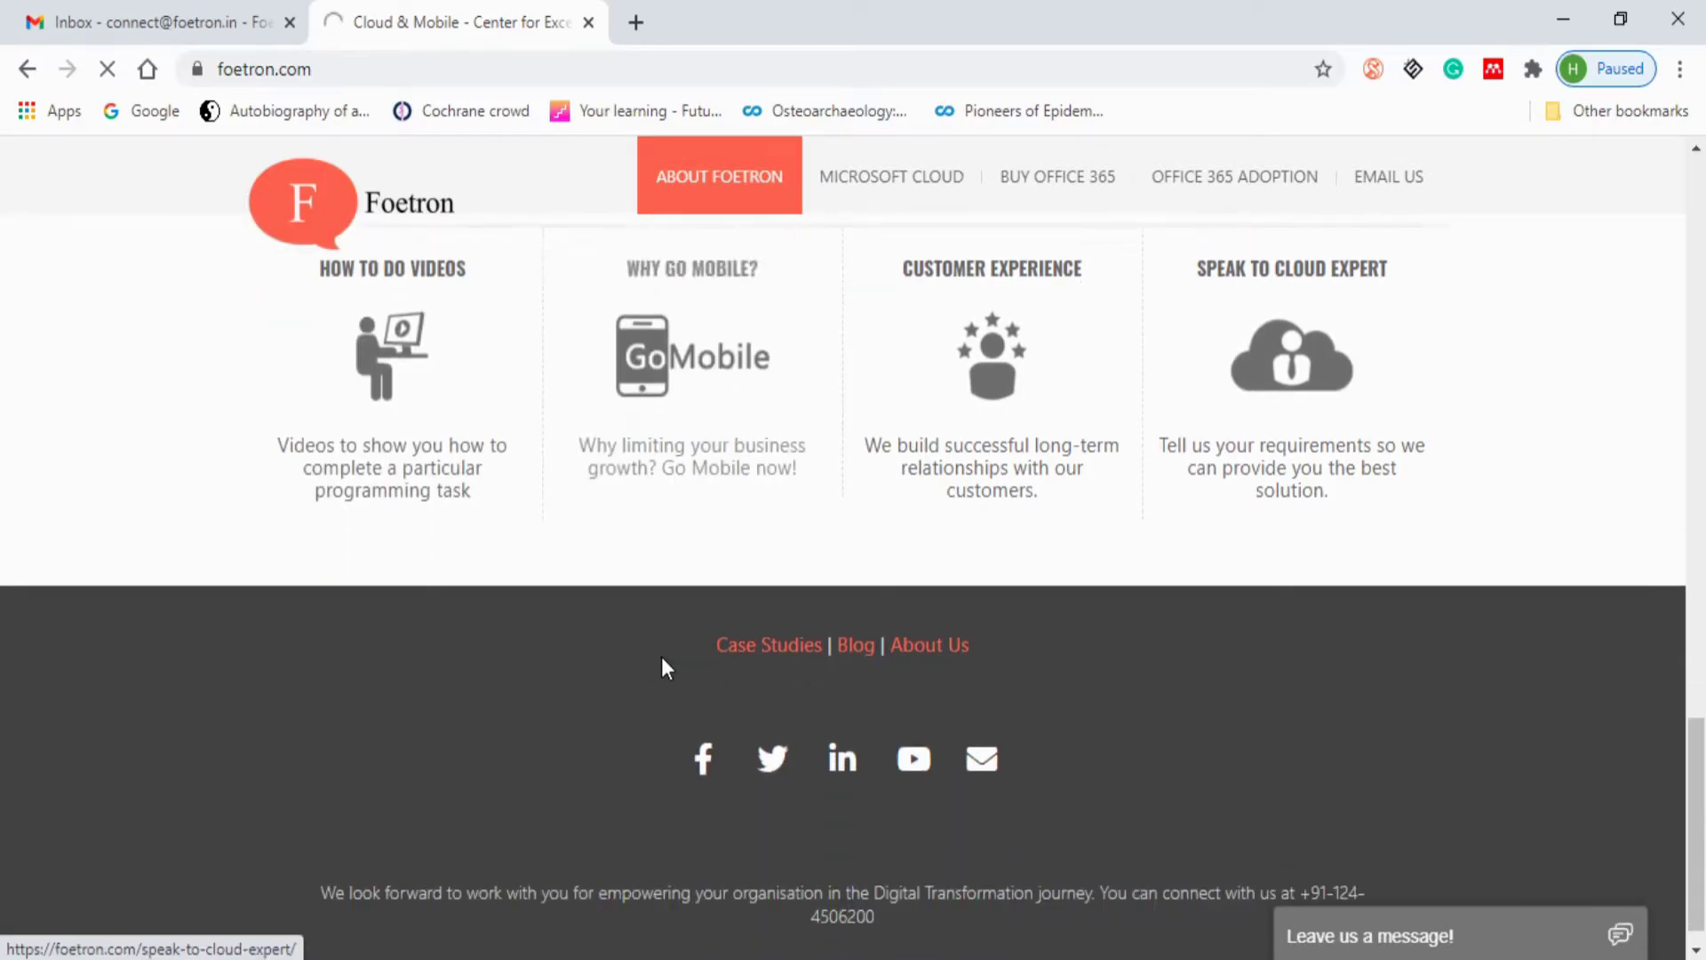
scroll(1086, 497, "up", 7)
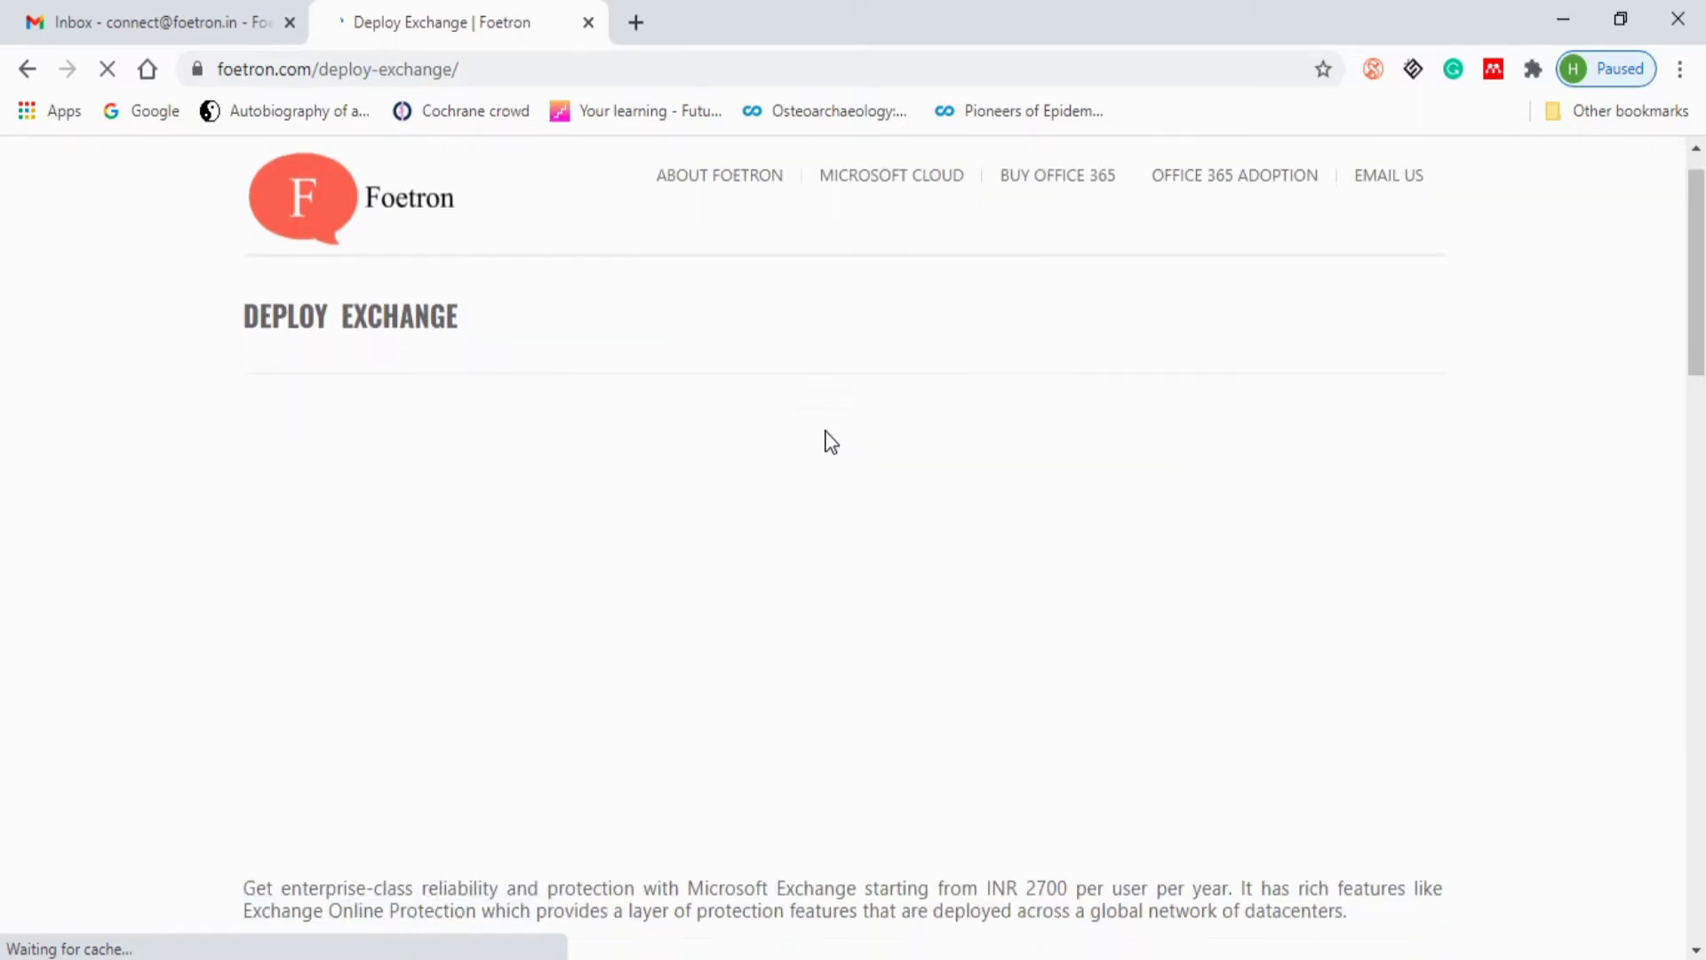
scroll(465, 602, "down", 5)
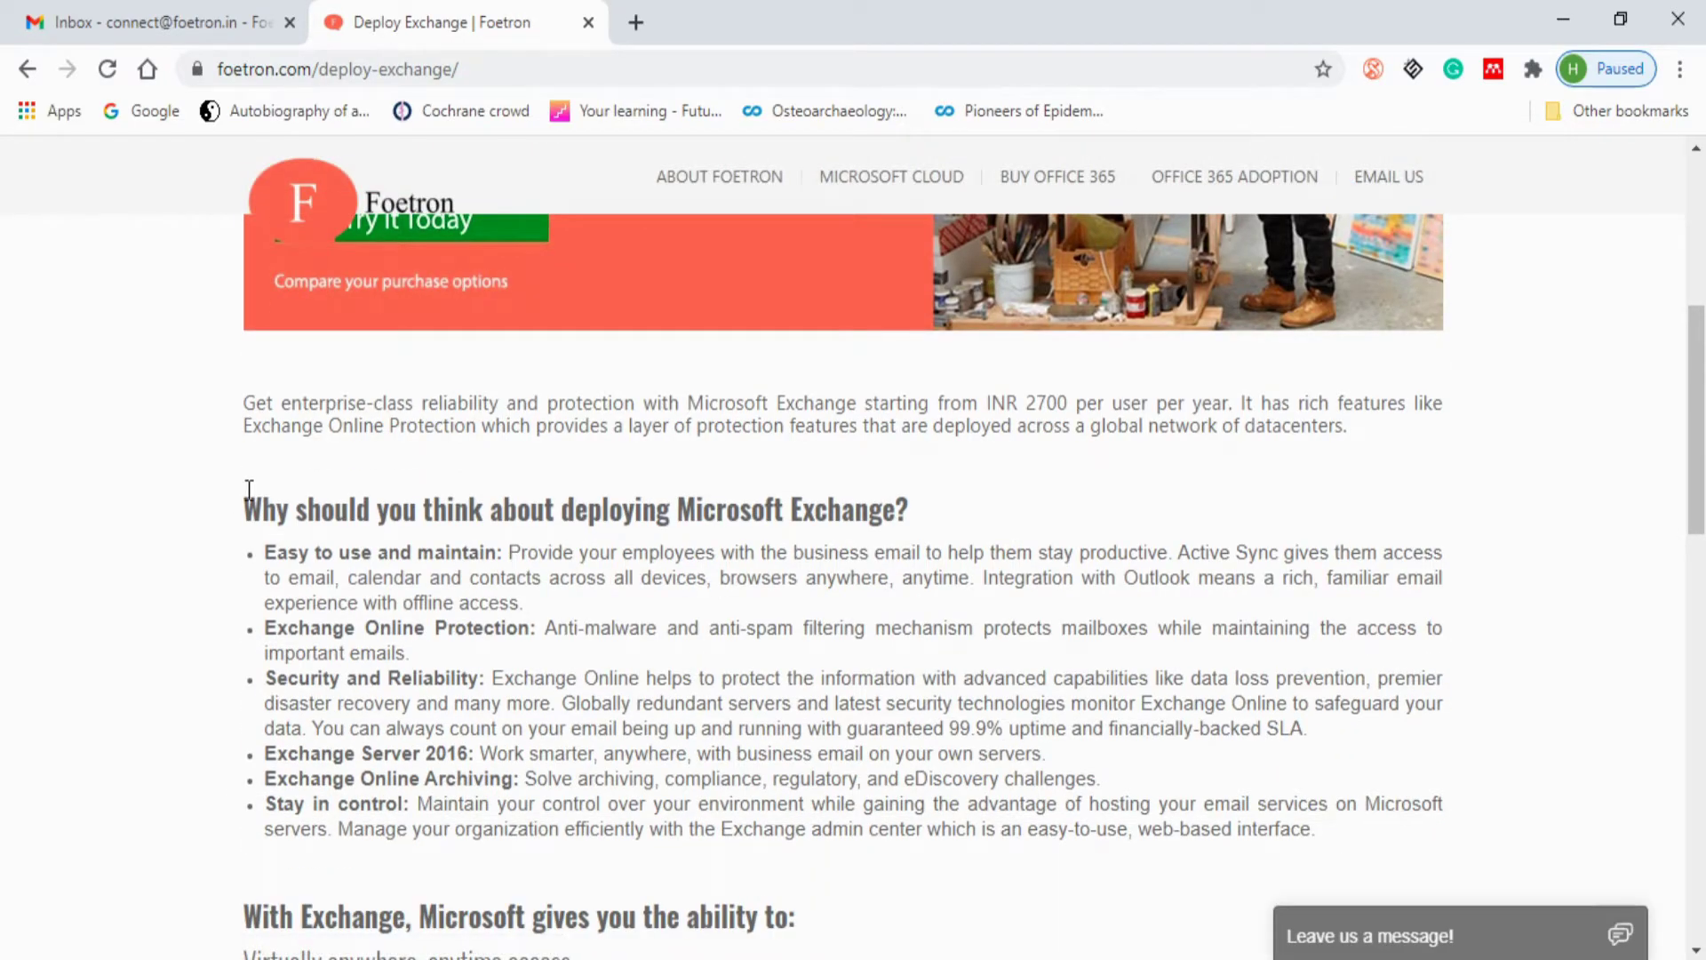
- Replace the email body with the "Why should you think about deploying Microsoft Exchange?" heading and bullet list copied from the web page
left_click_drag(245, 488, 1330, 837)
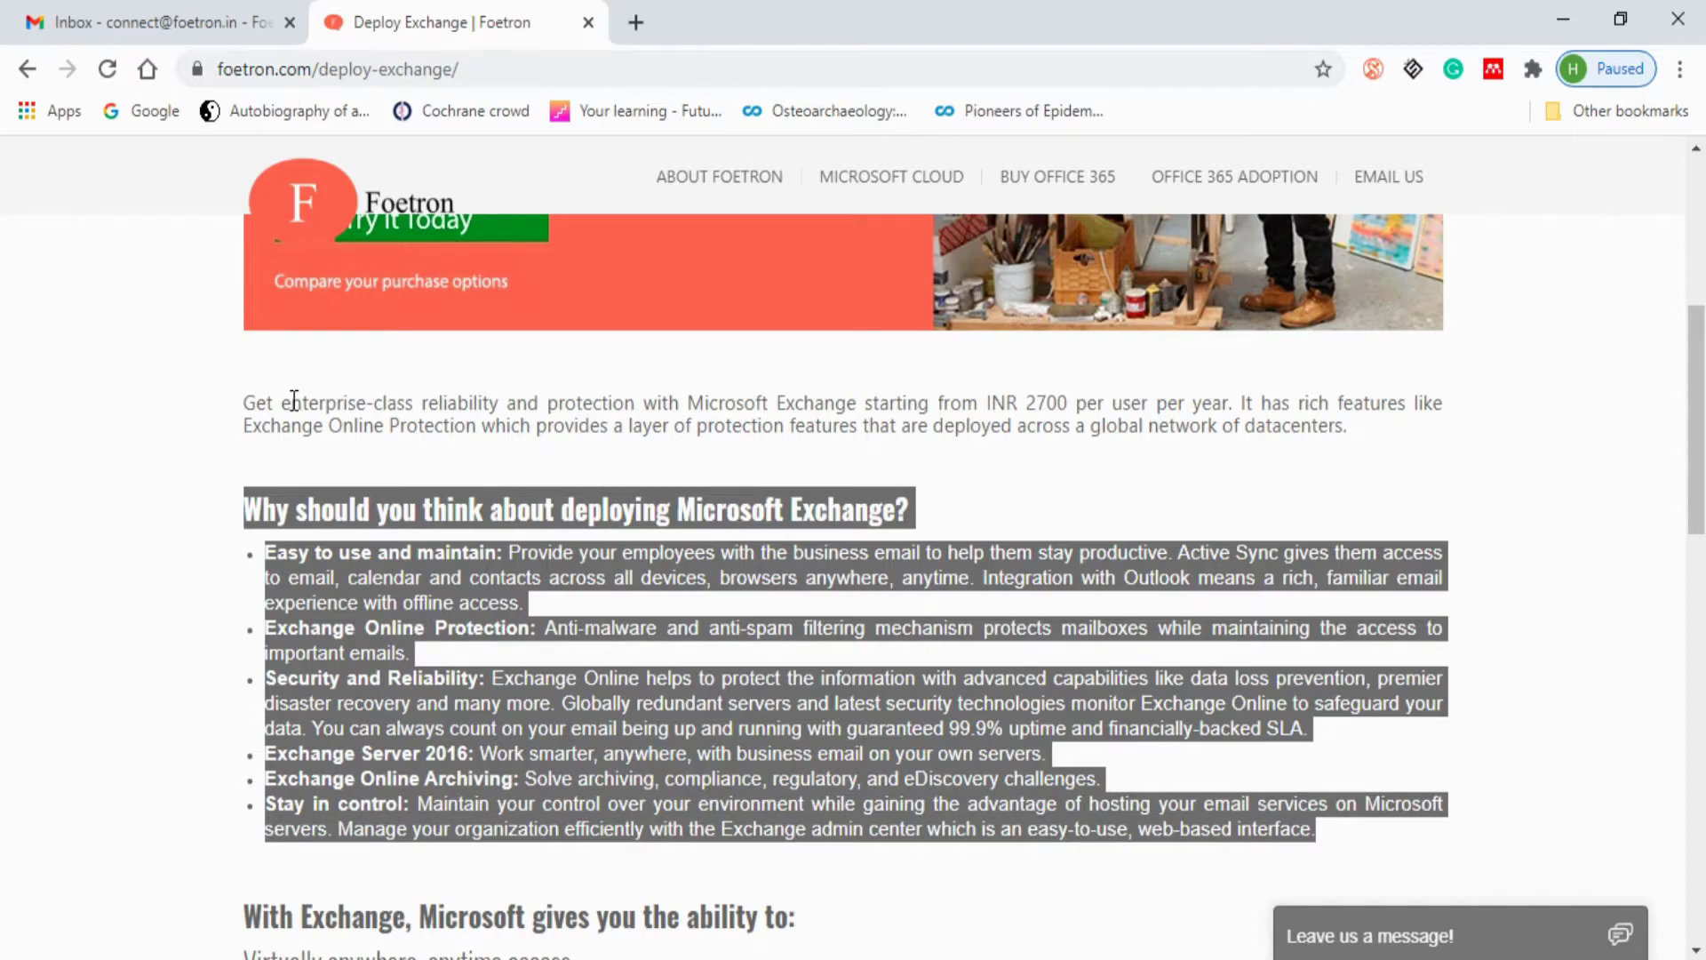
left_click(157, 32)
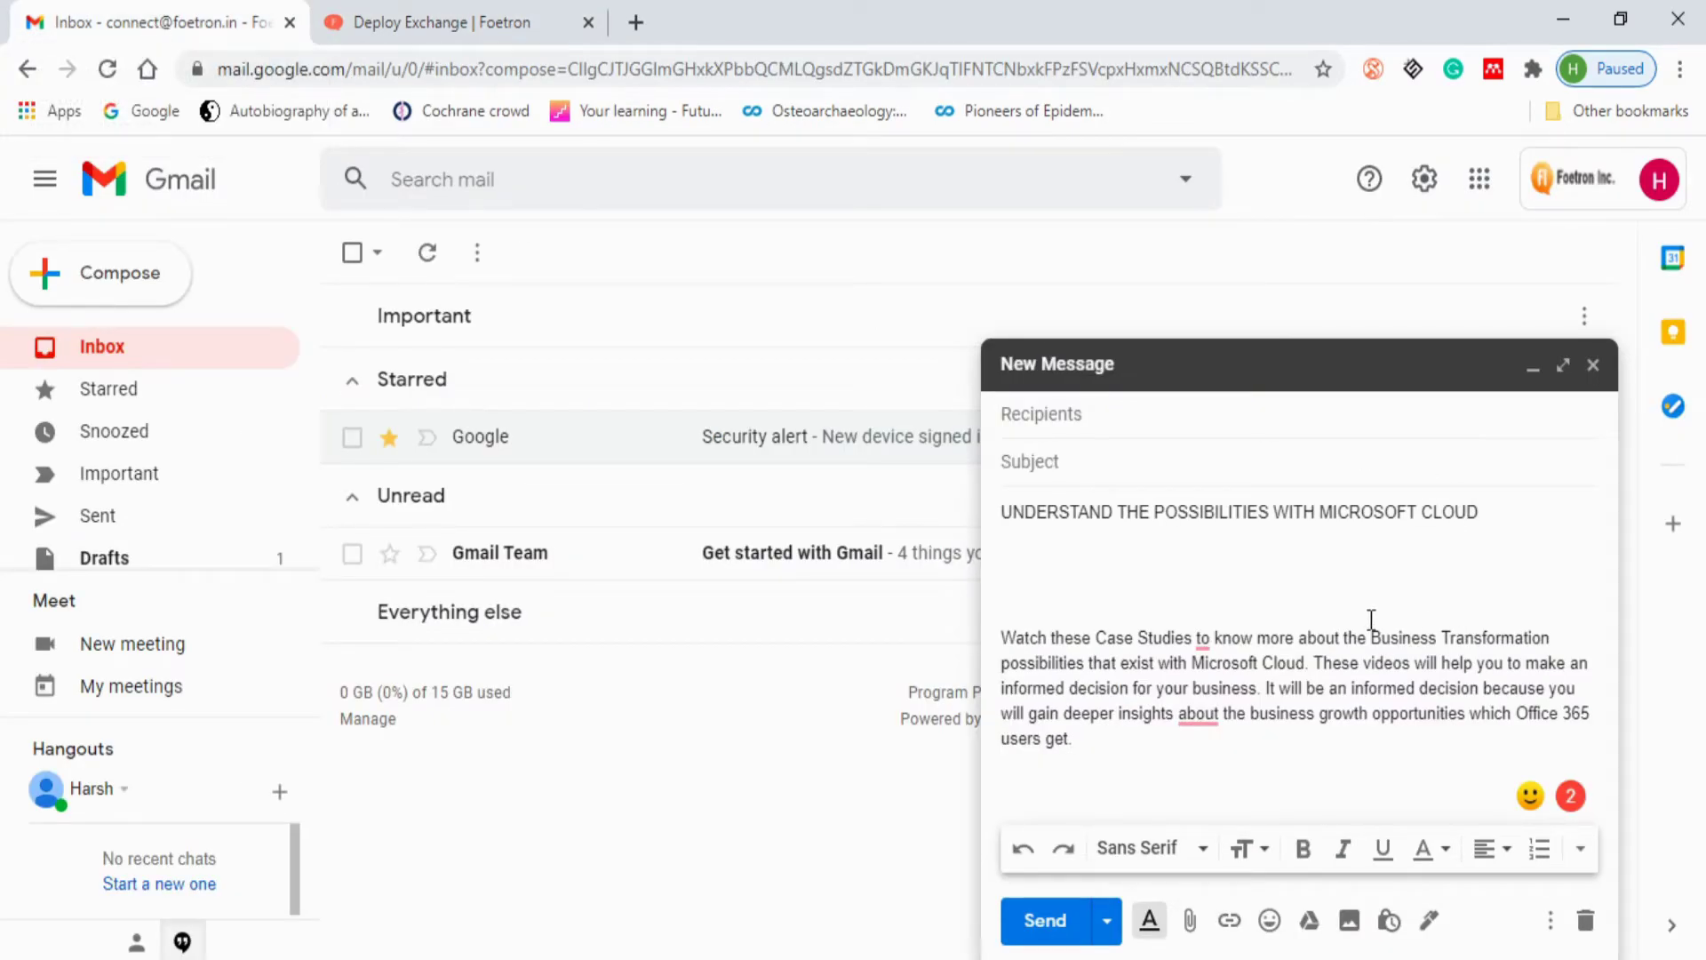
key("ctrl+a")
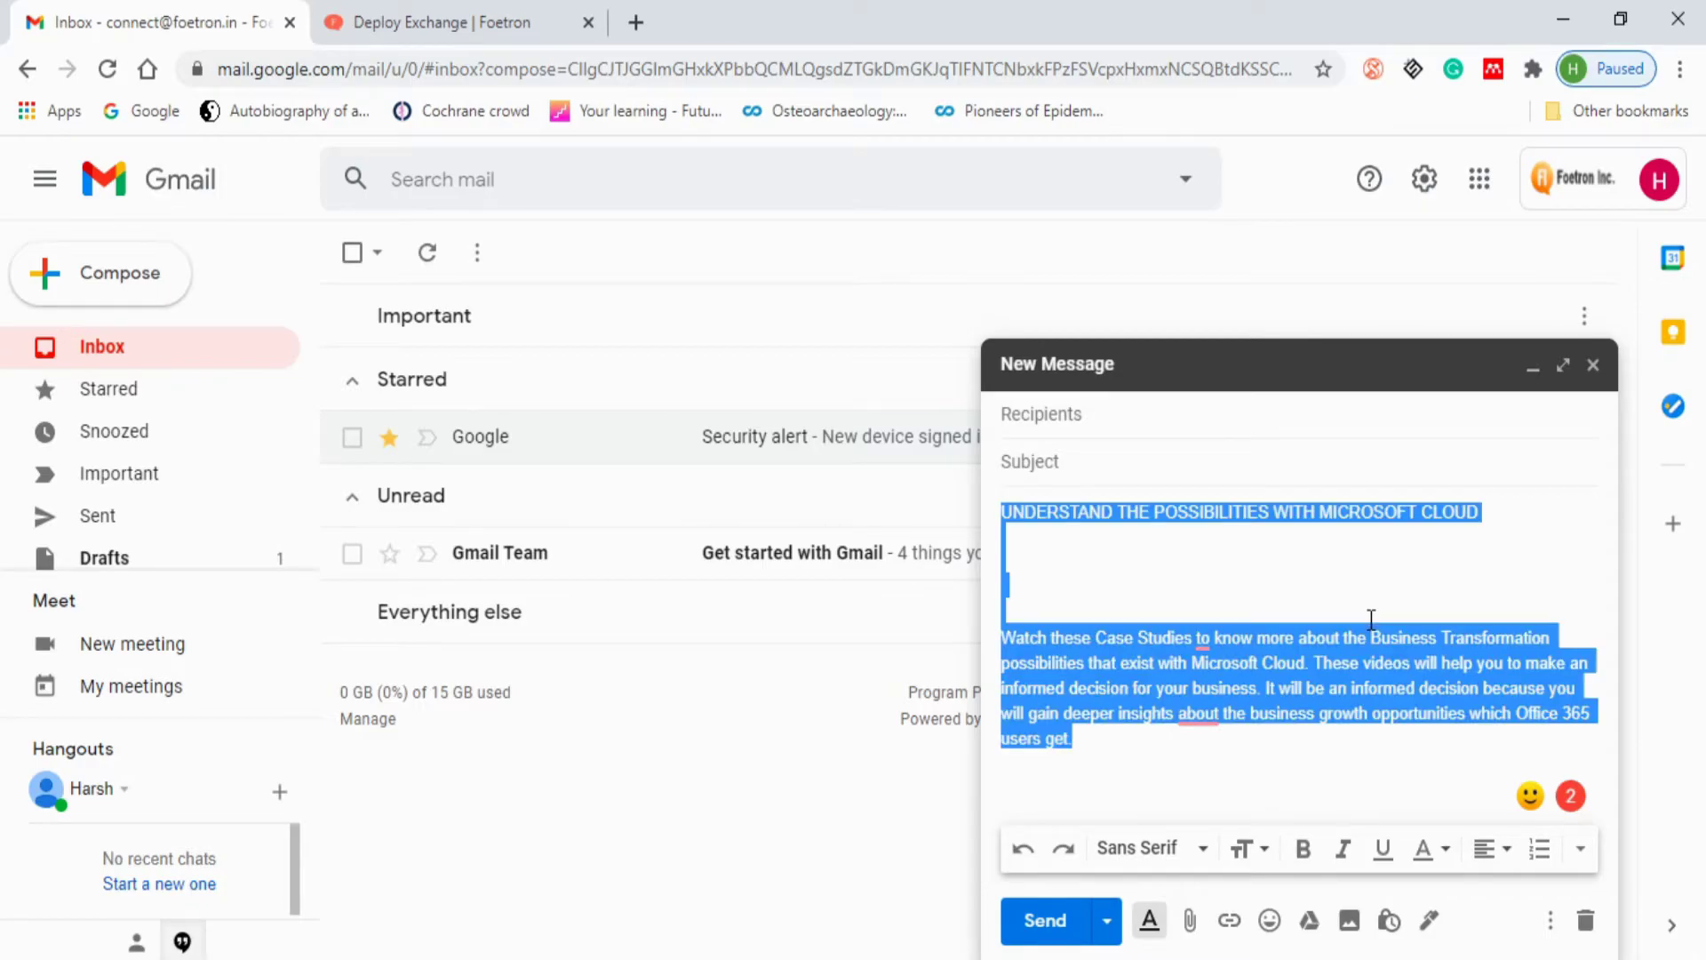
key("BackSpace")
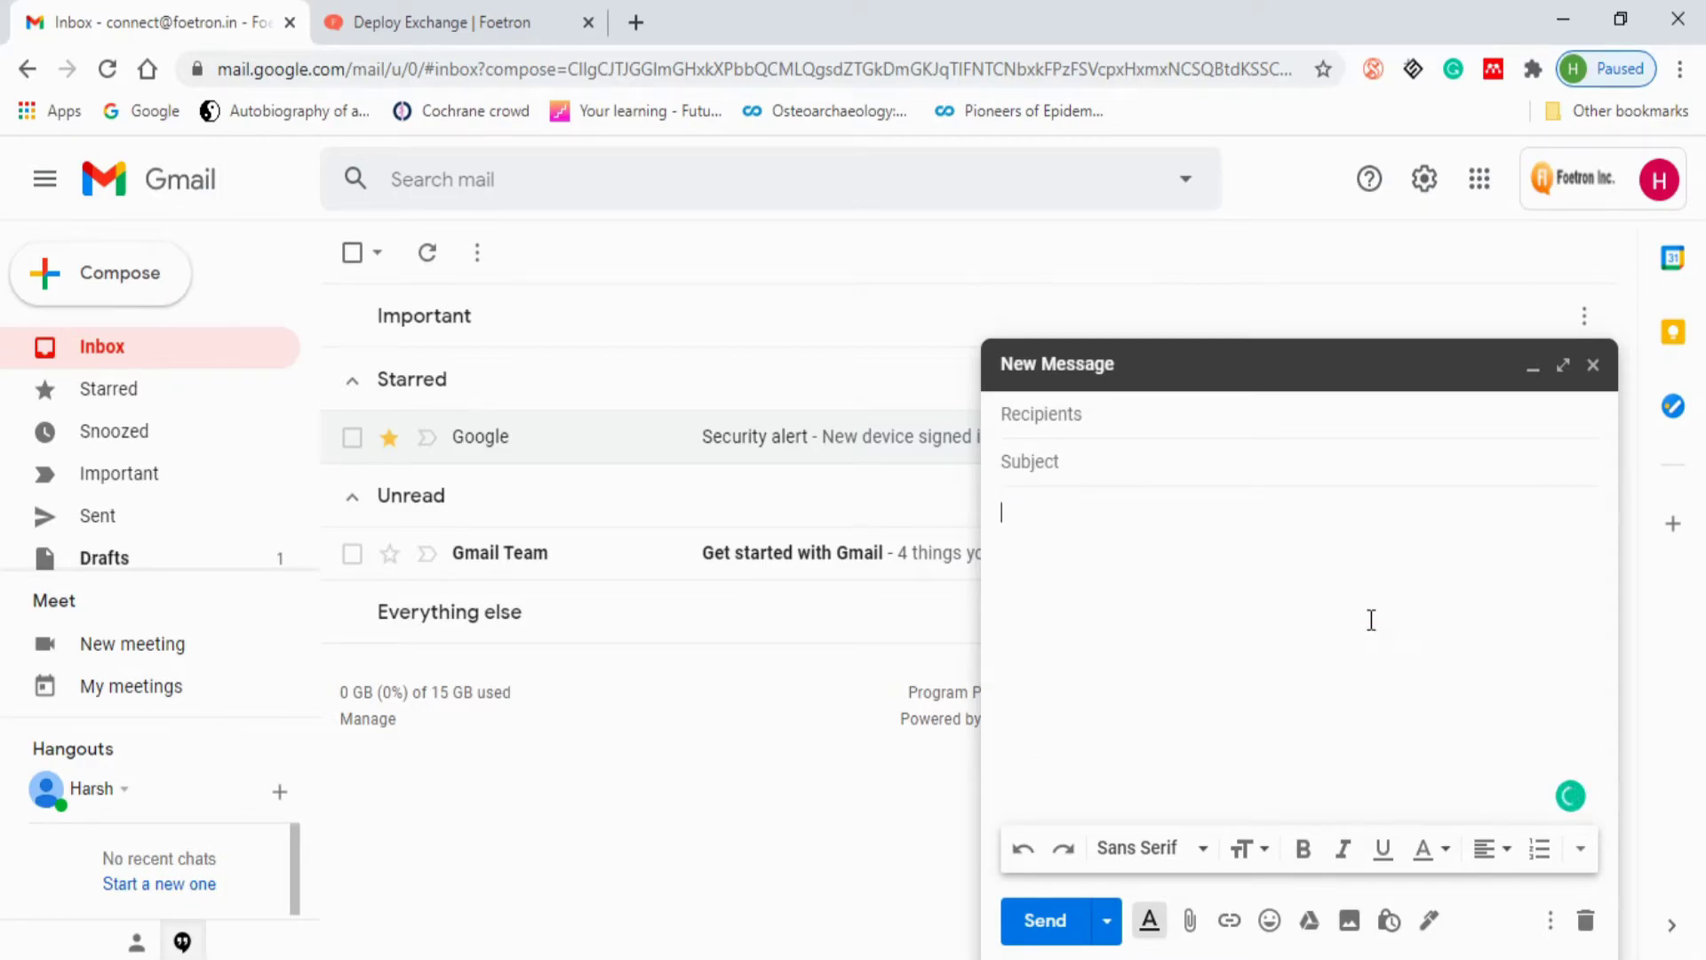
key("ctrl+v")
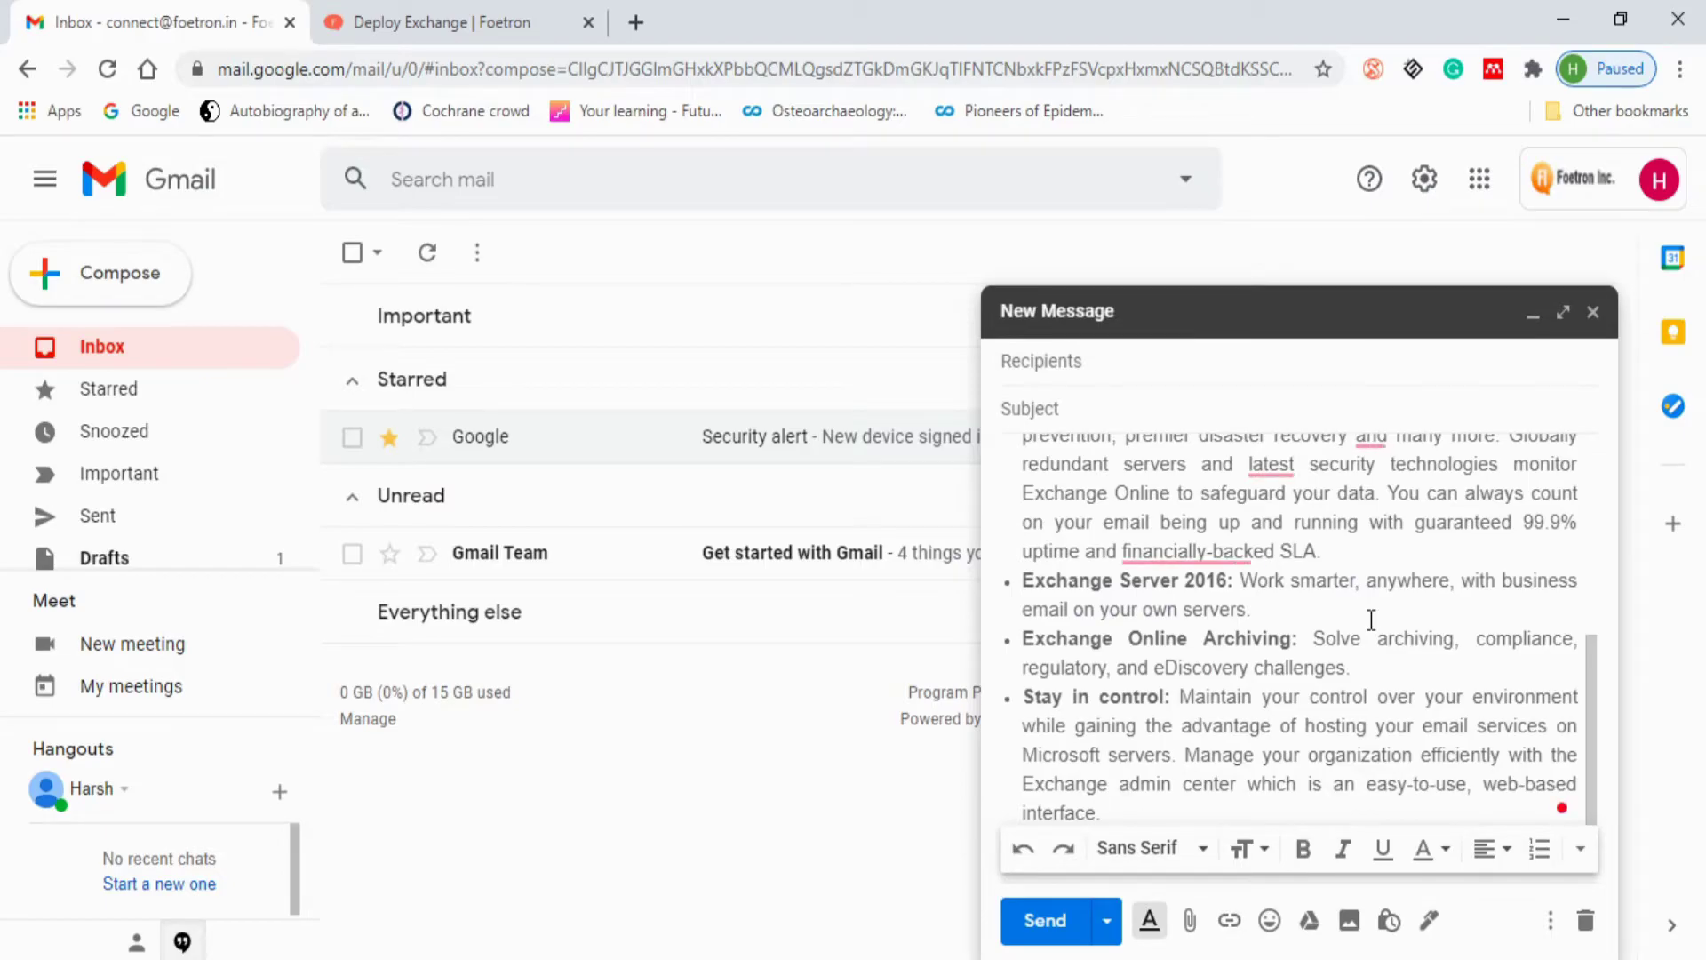
- Compare the formatting of the pasted Exchange text in the email with the original section on the web page
scroll(1372, 620, "up", 8)
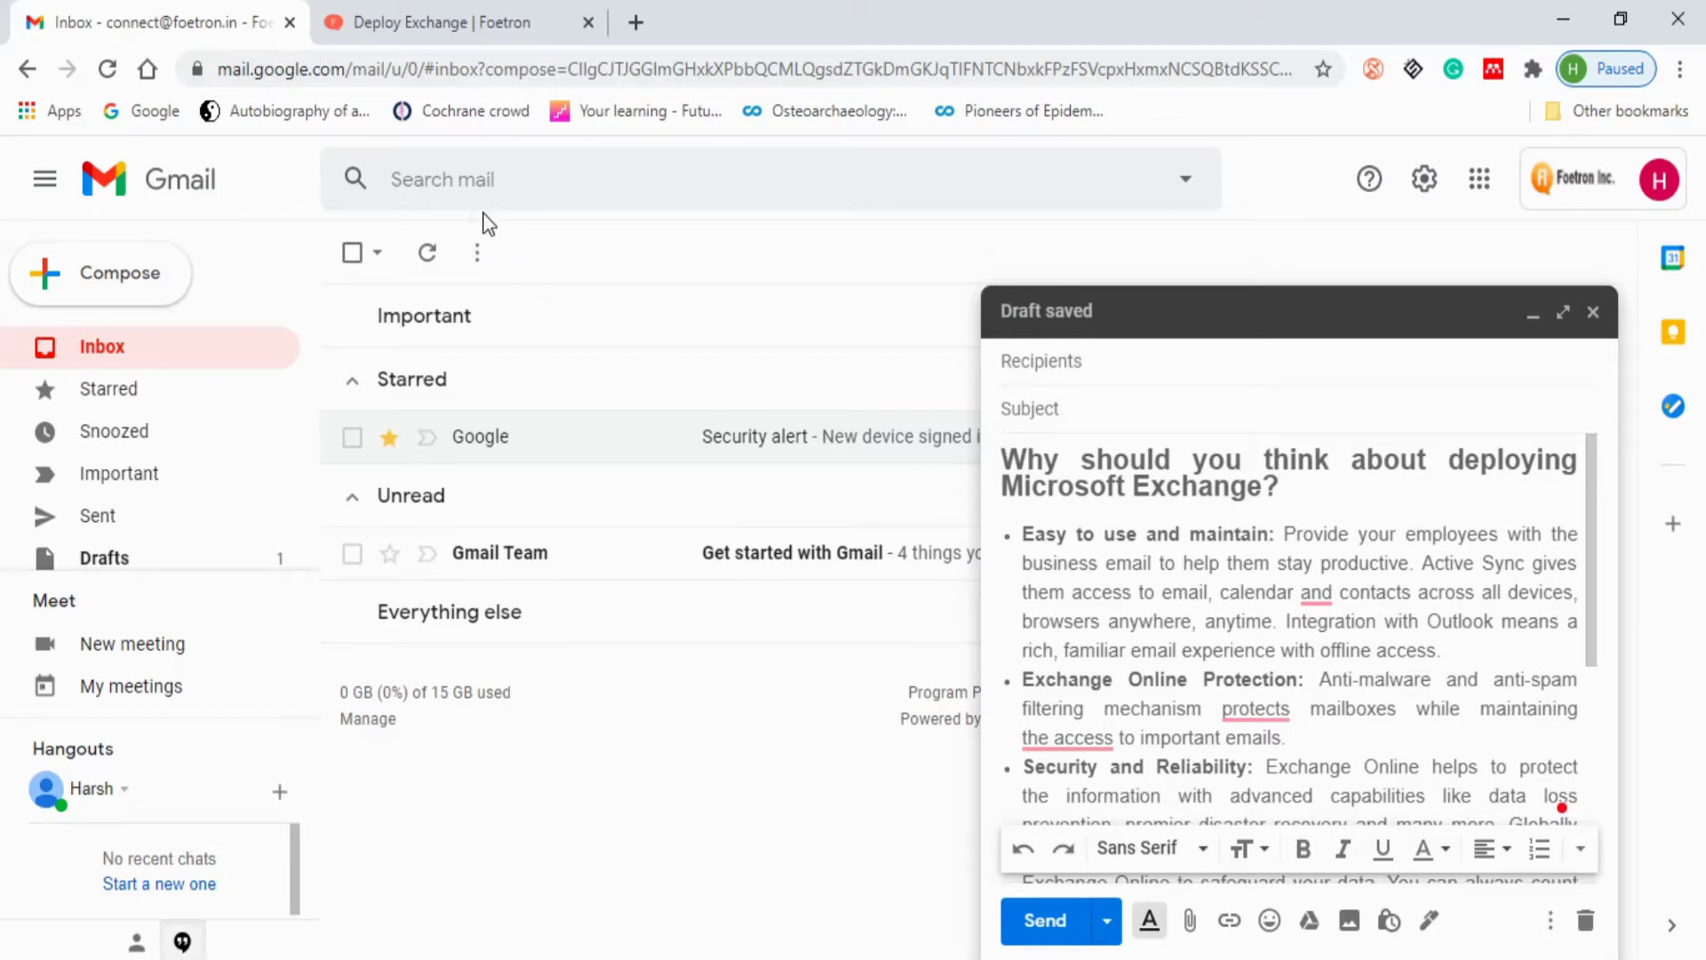
left_click(474, 25)
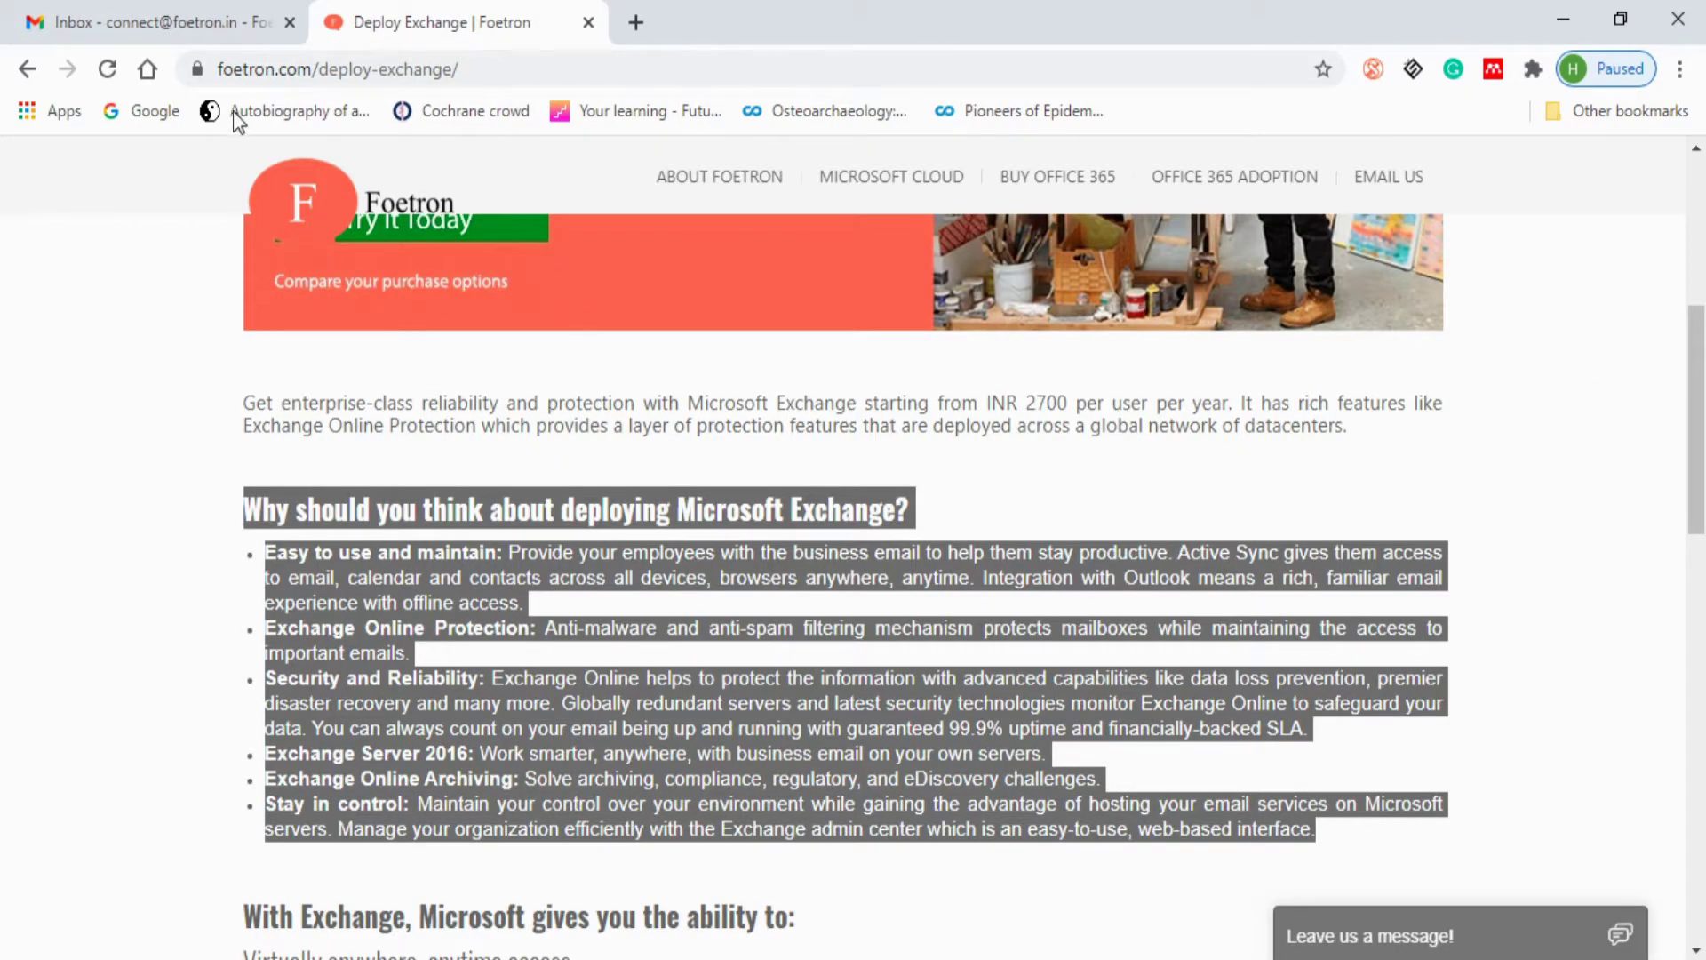
left_click(182, 23)
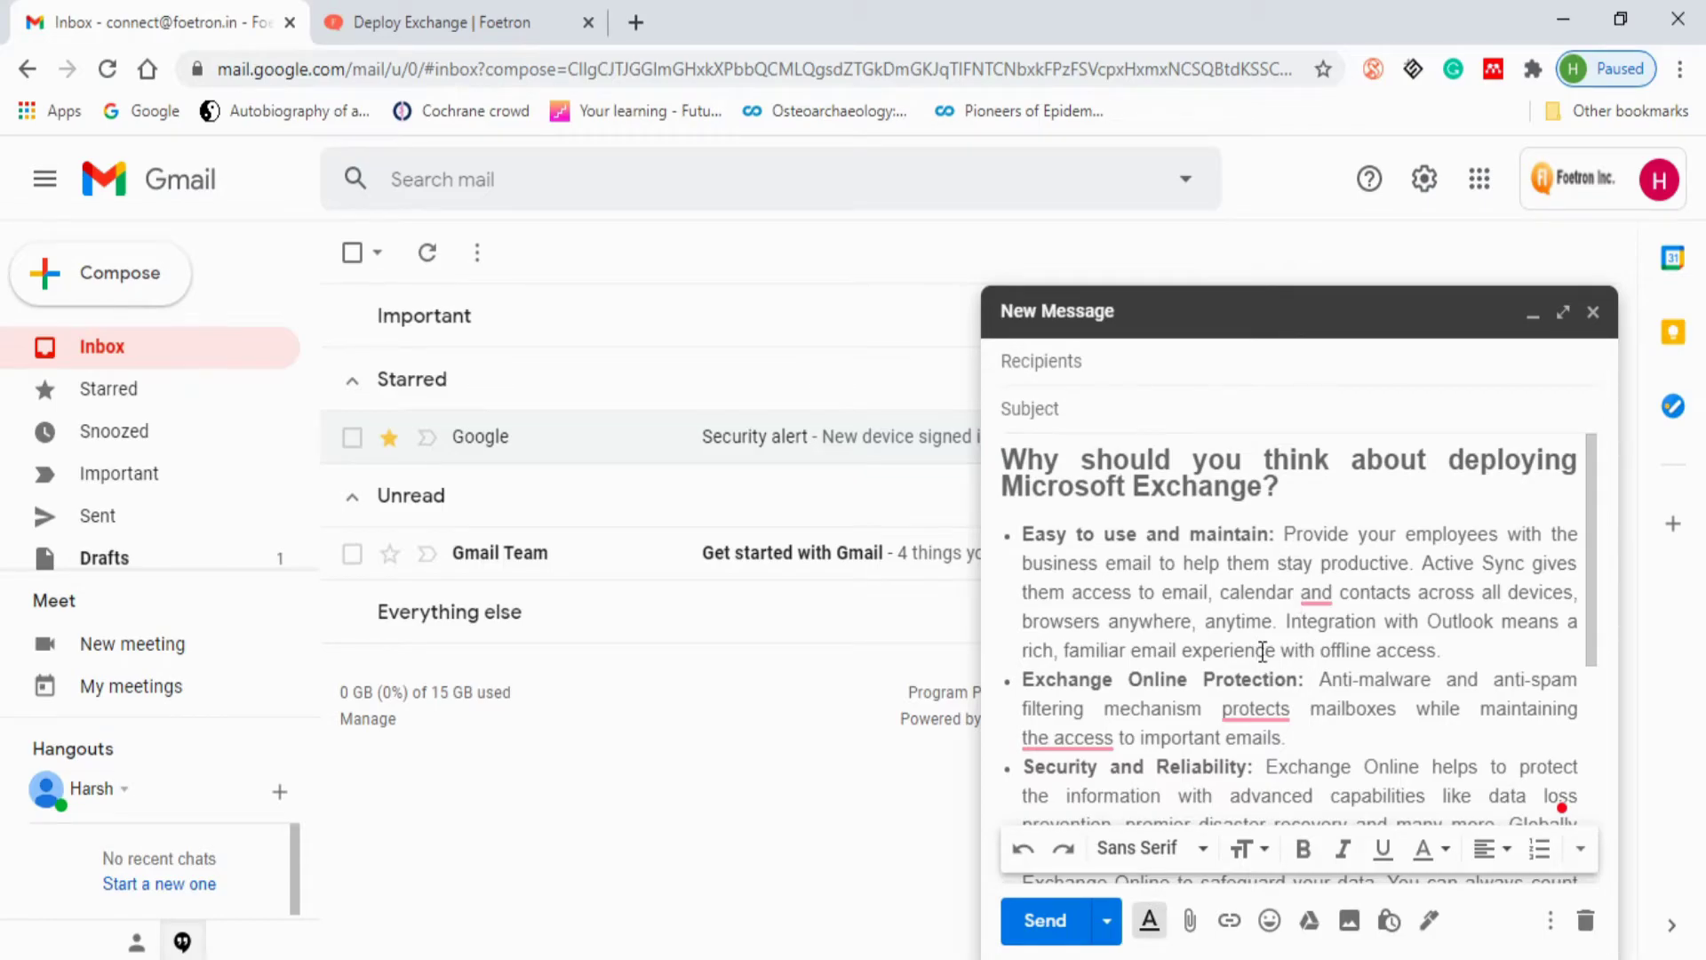
- Remove all formatting from the entire Microsoft Exchange text in the email body
key("ctrl+a")
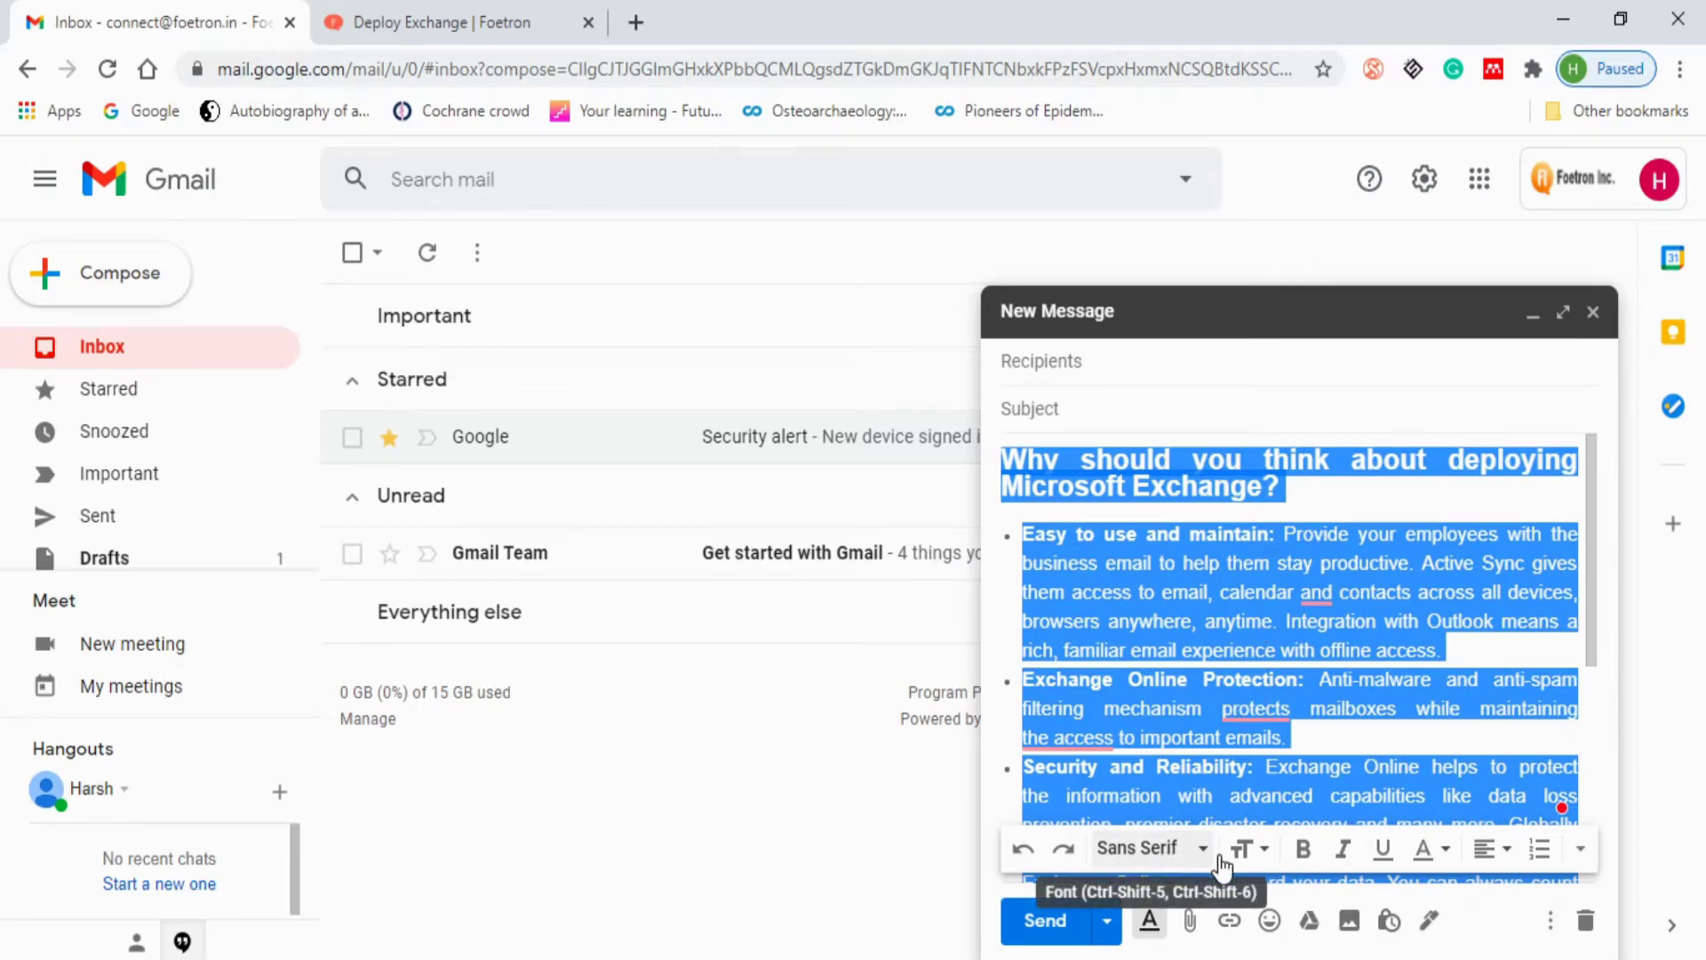
left_click(1578, 855)
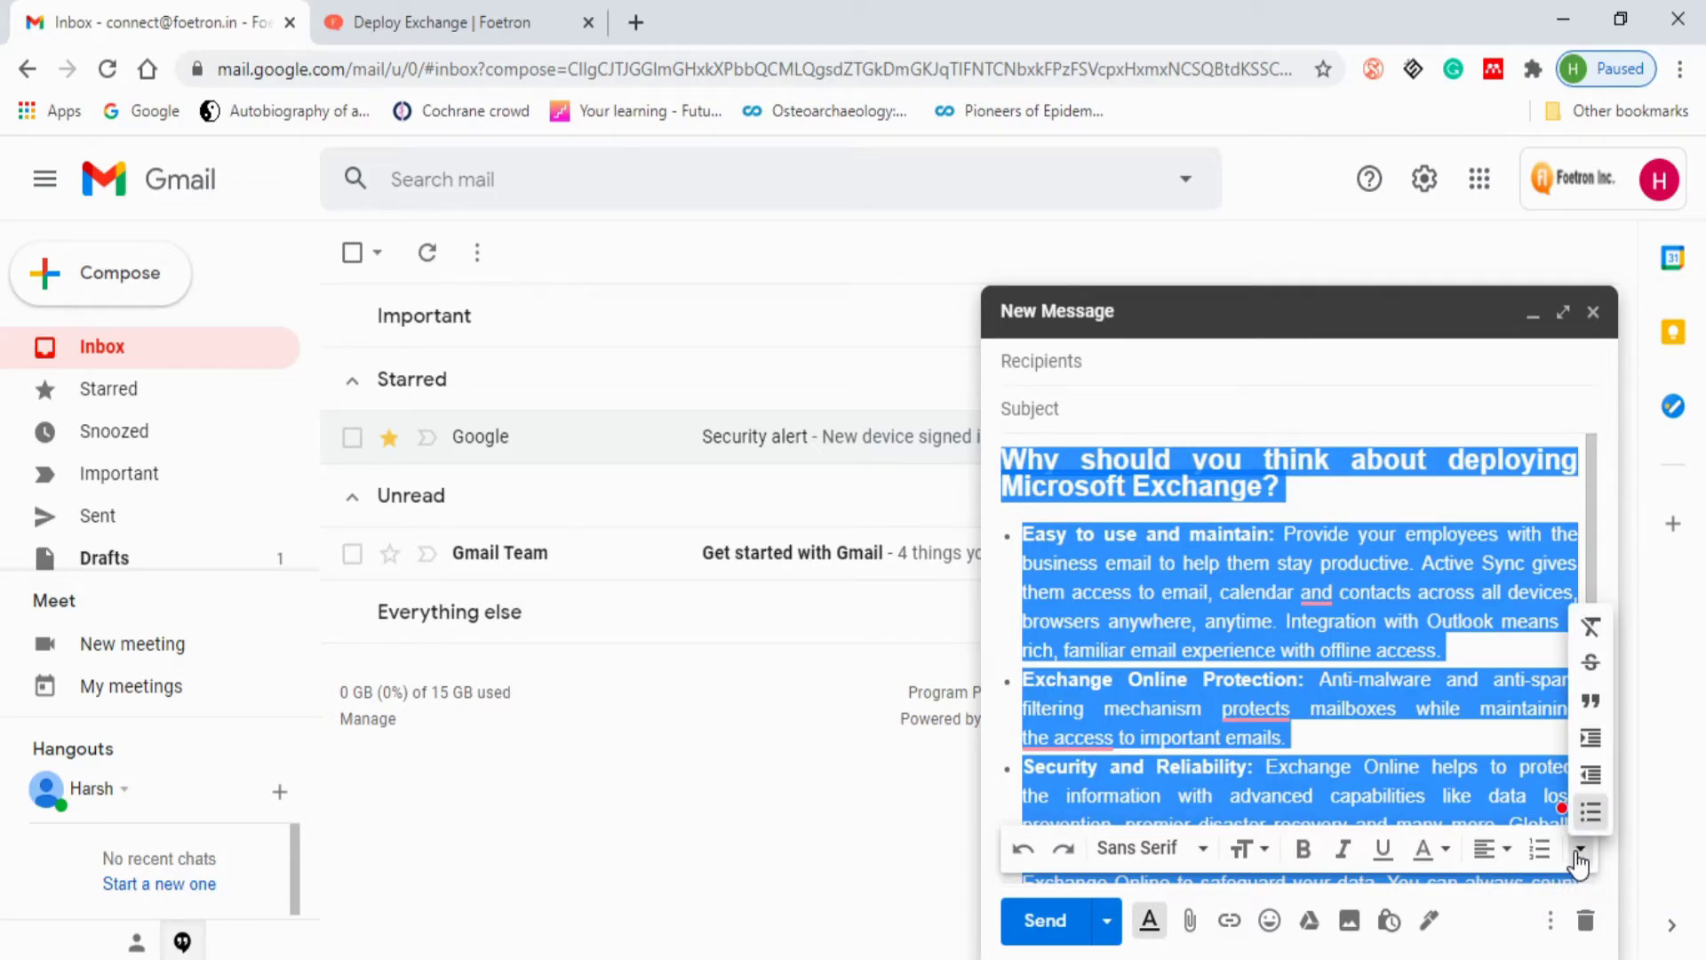
left_click(1590, 629)
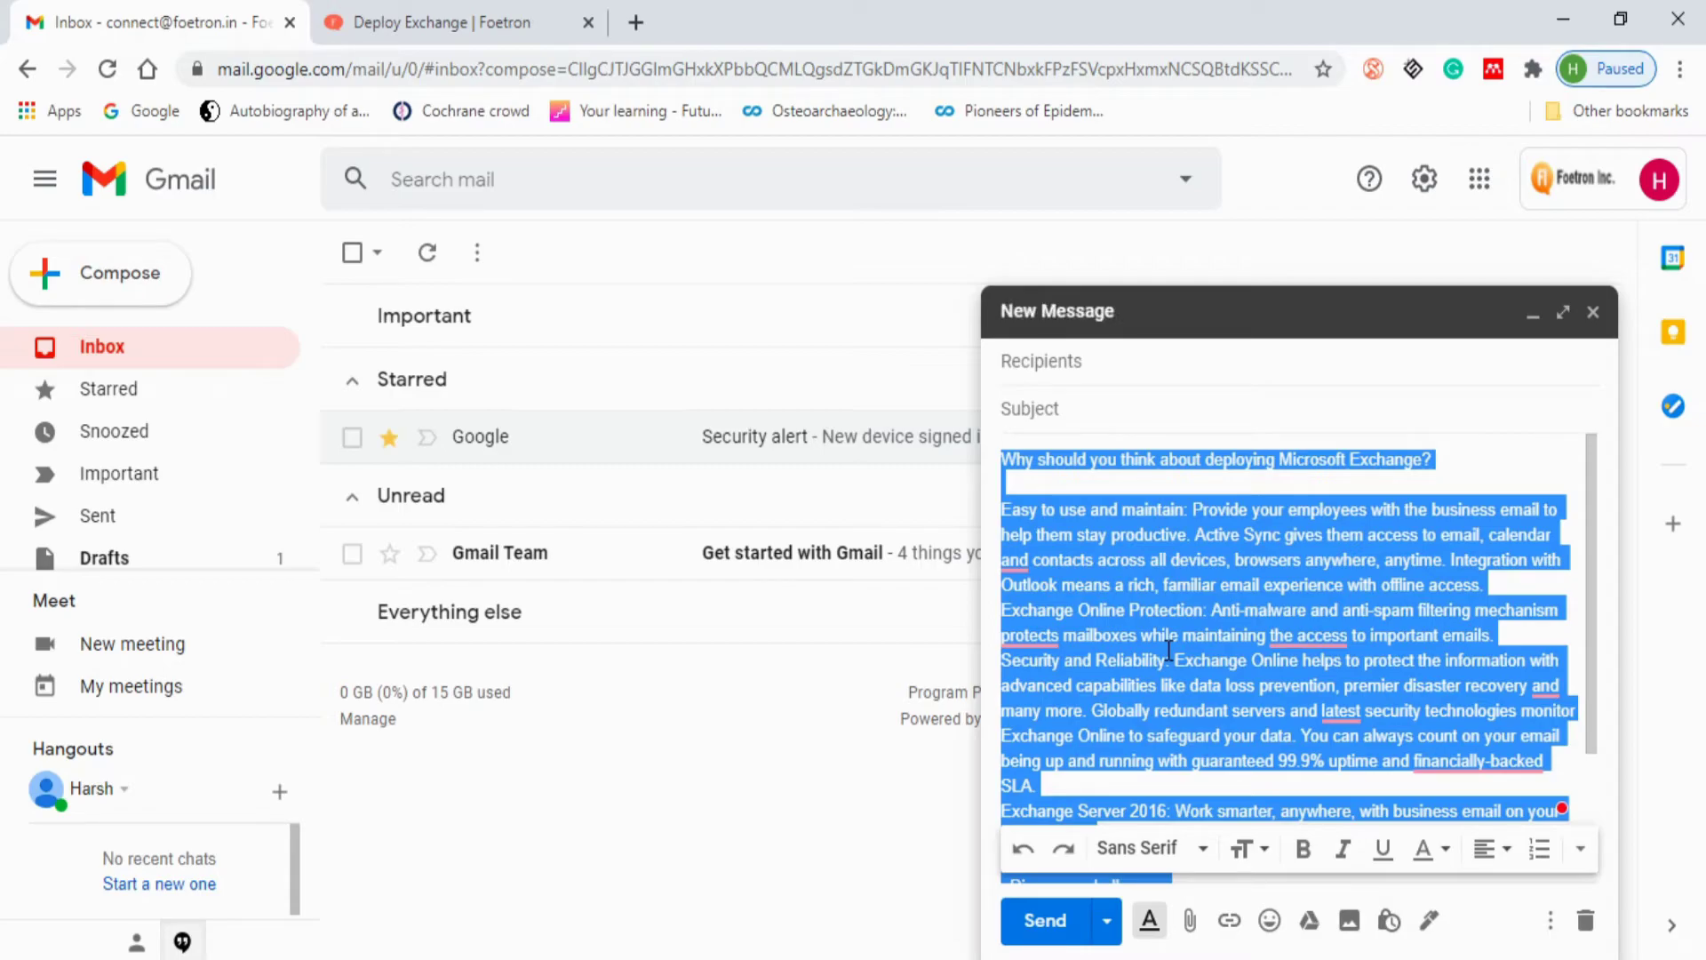
scroll(1170, 651, "down", 2)
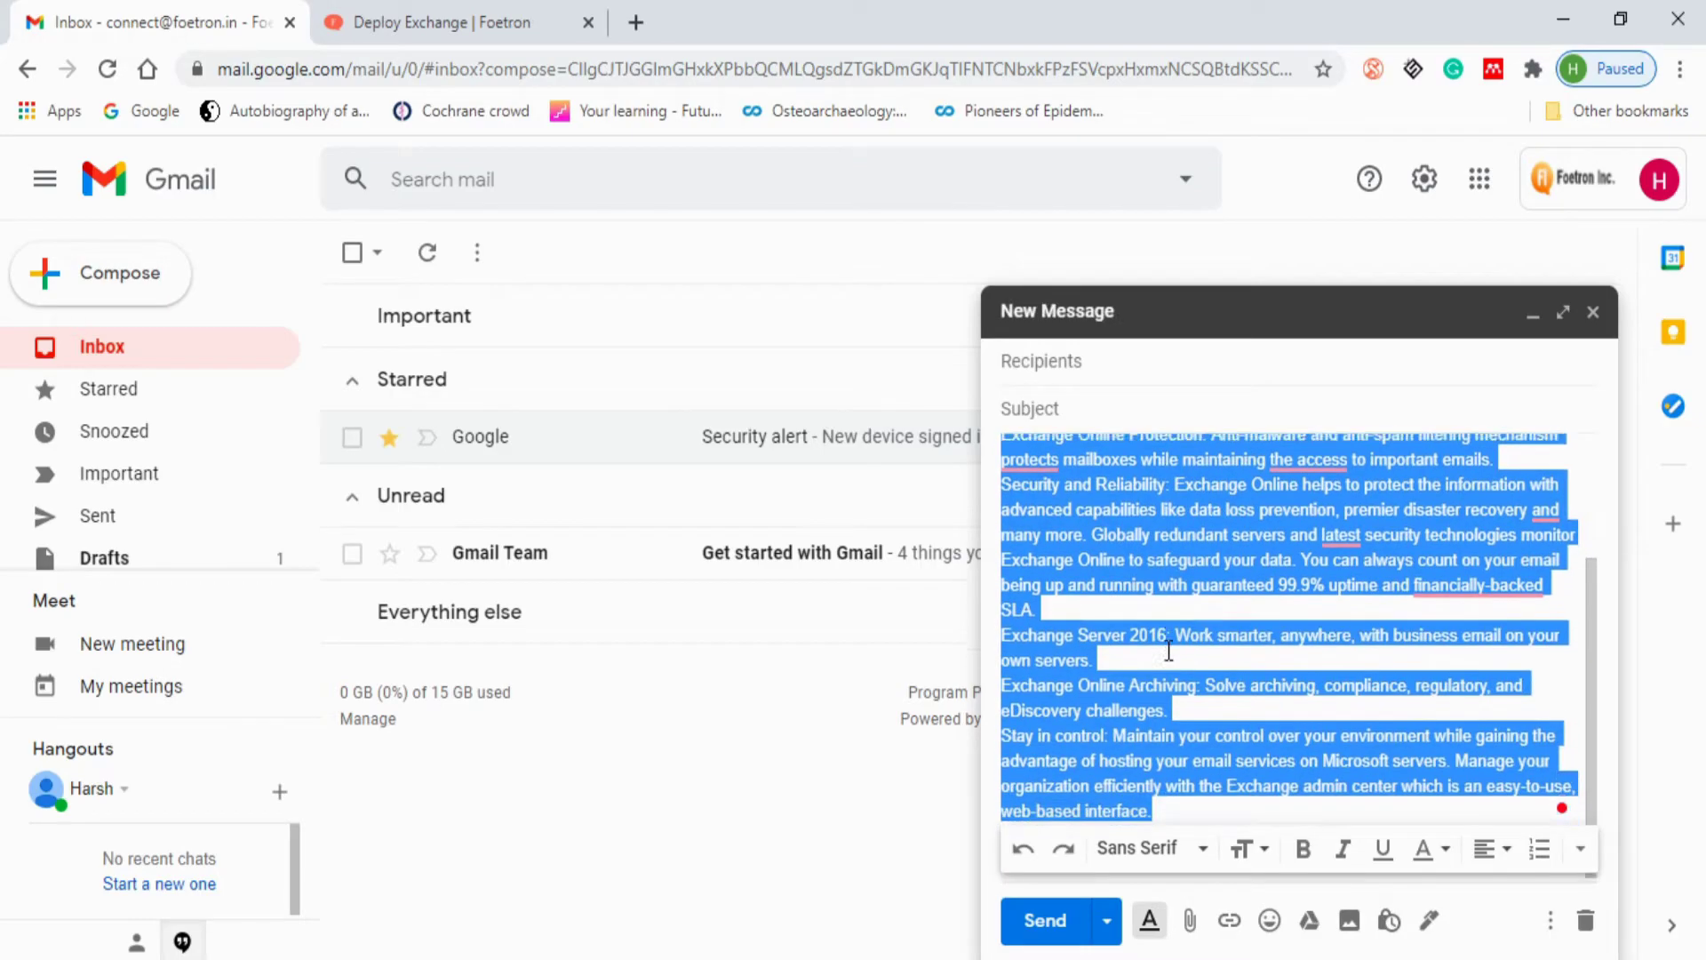